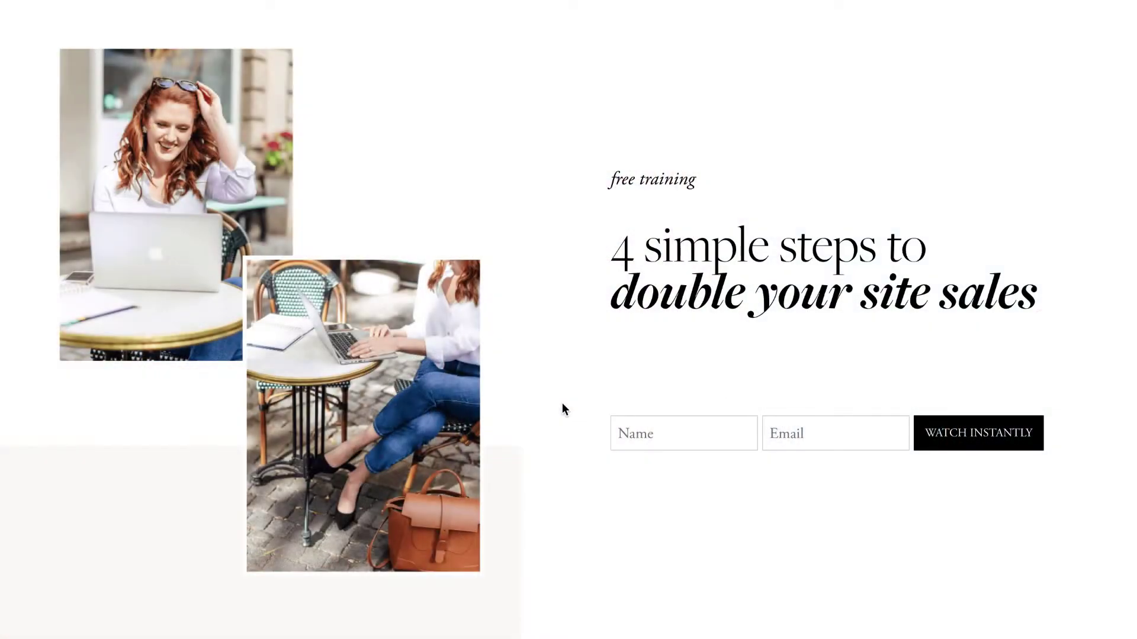
# - Add a new Blog collection under Not Linked pages to bring up the Blog 1/Blog 2 layouts
pyautogui.scroll(-6, 562, 404)
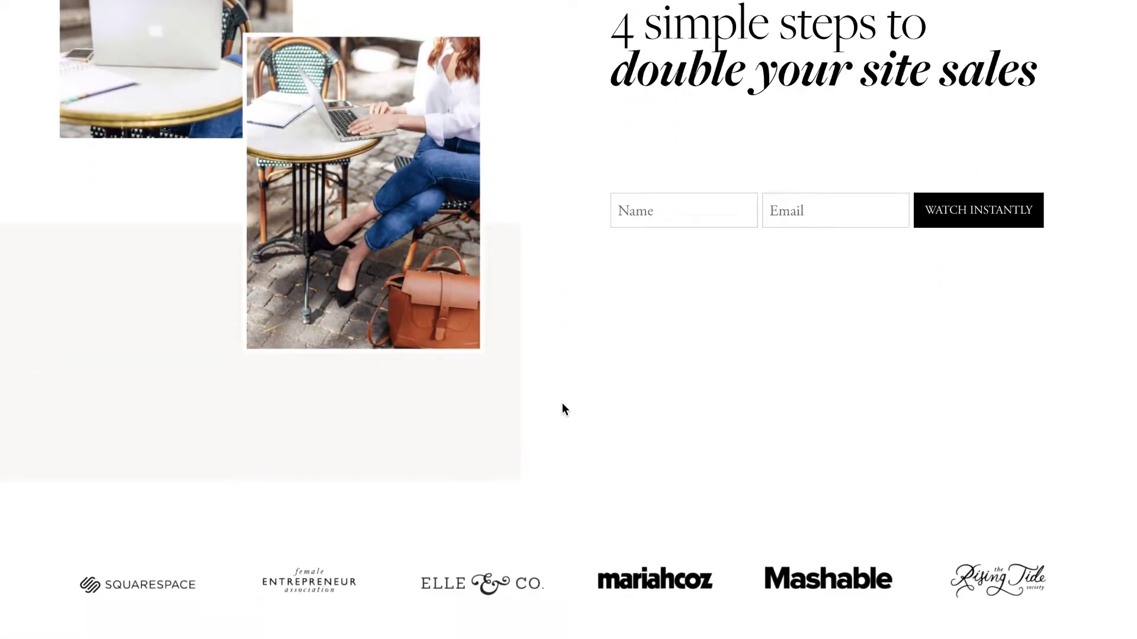
pyautogui.scroll(-10, 564, 409)
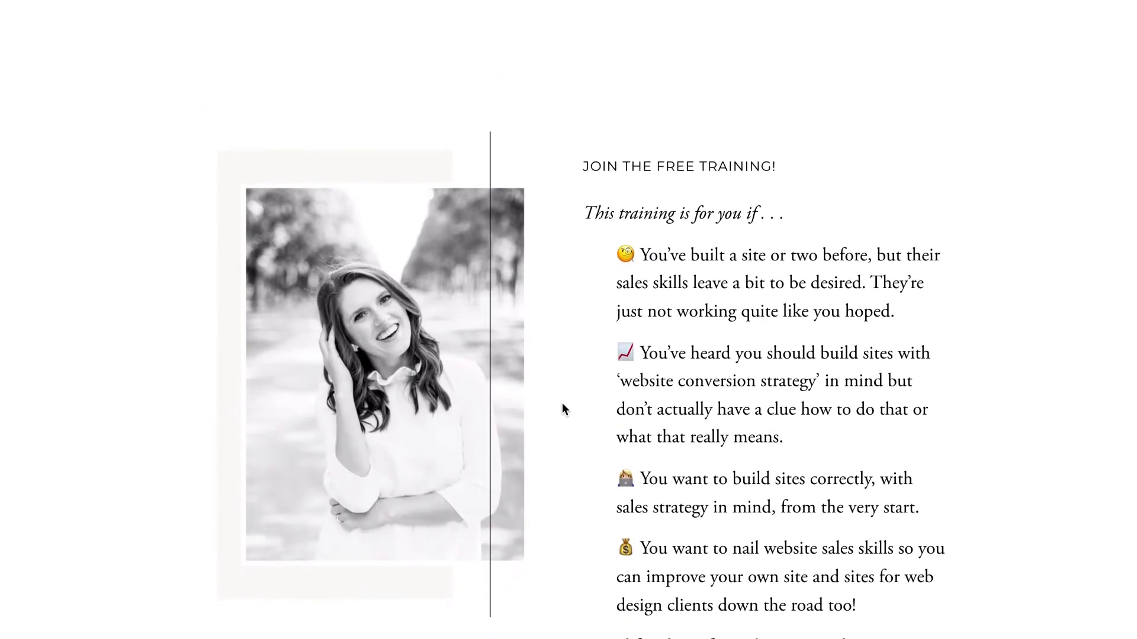
pyautogui.scroll(-10, 562, 409)
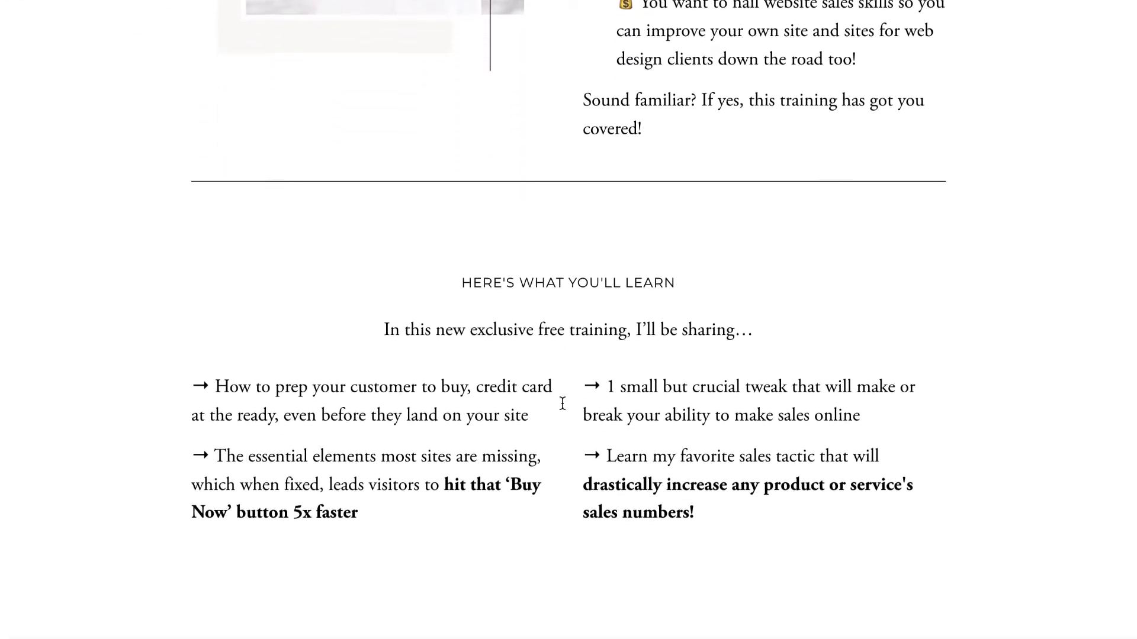
pyautogui.scroll(-10, 563, 403)
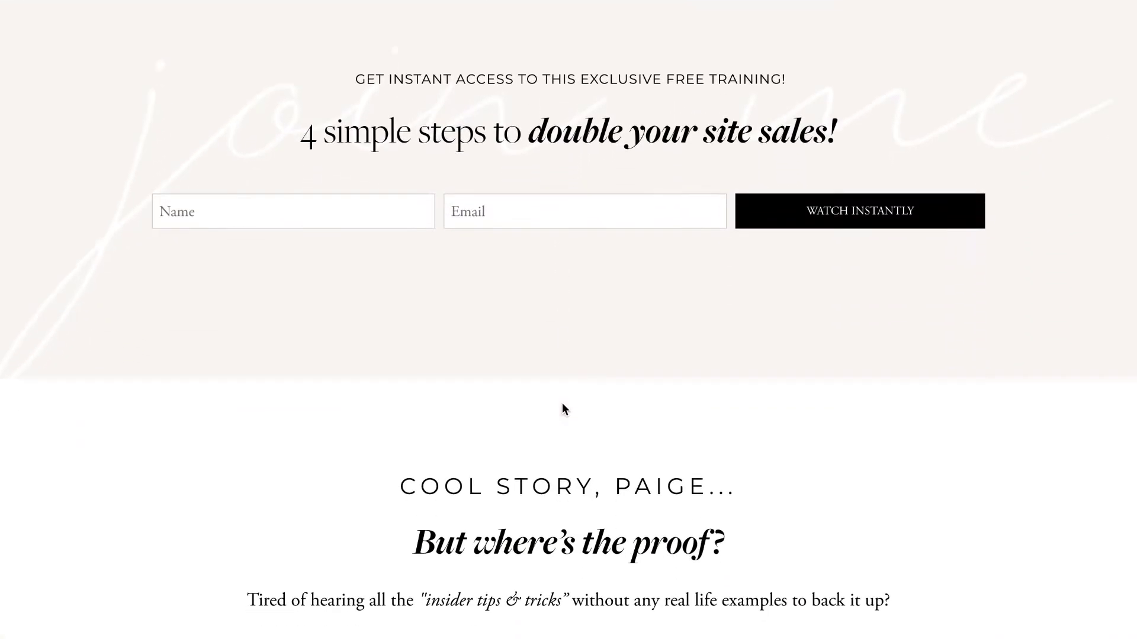
pyautogui.scroll(-10, 562, 408)
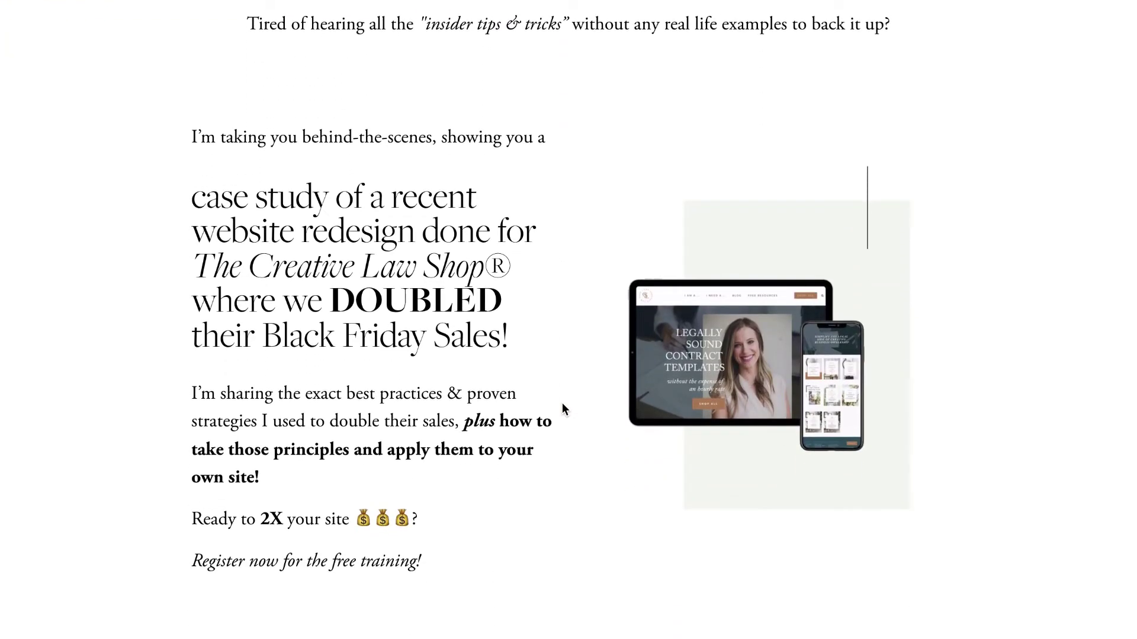
pyautogui.scroll(-9, 563, 408)
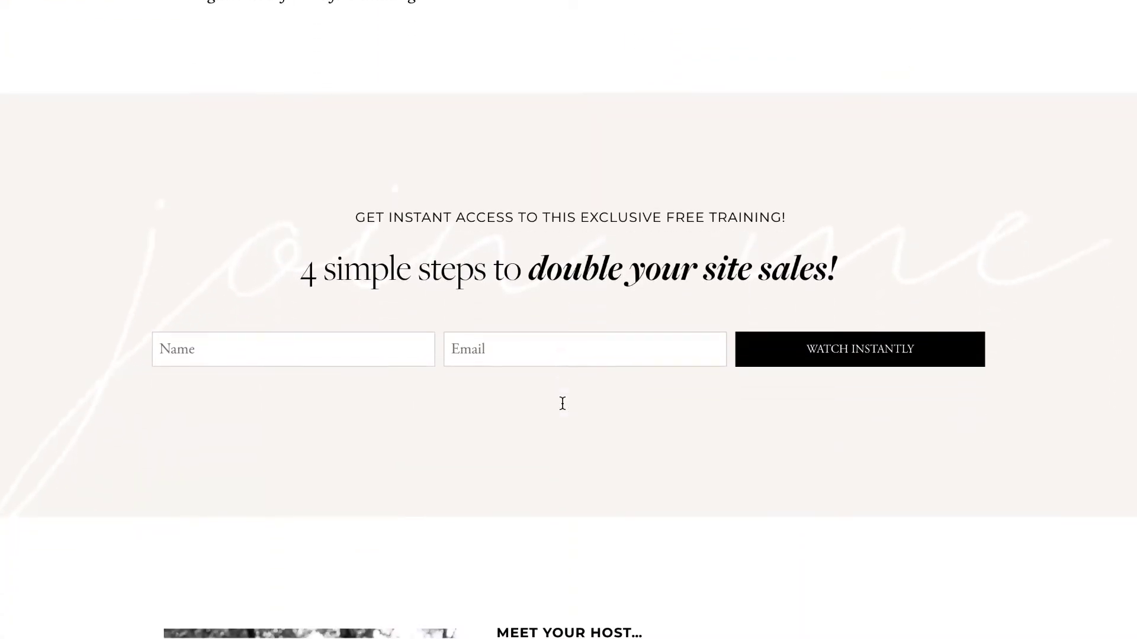
pyautogui.scroll(-10, 563, 404)
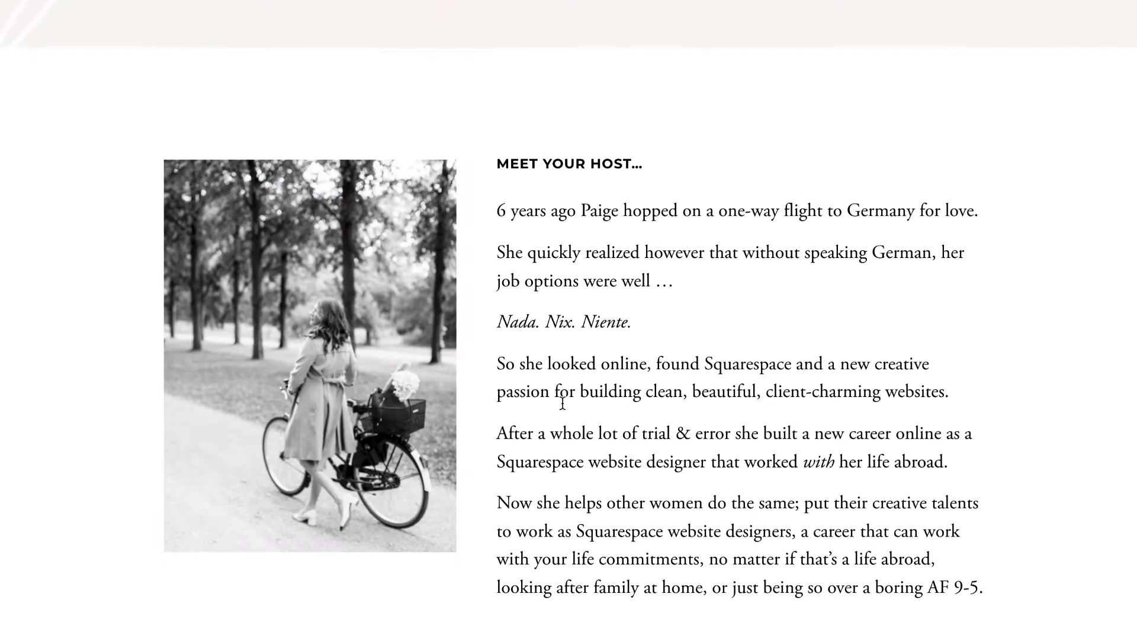
pyautogui.scroll(-1, 562, 403)
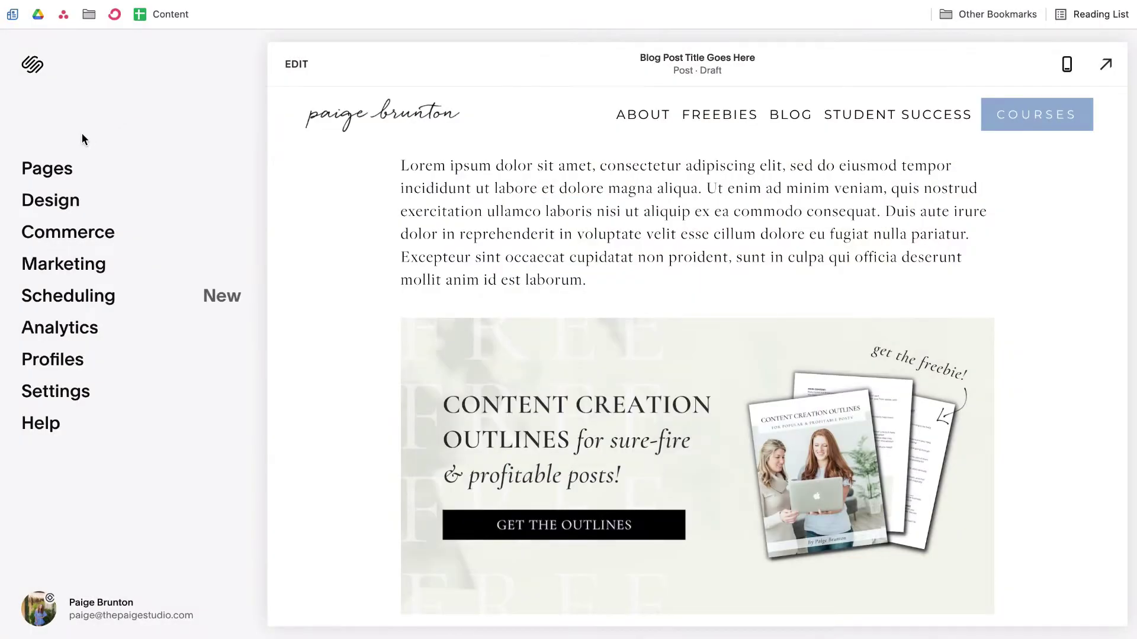
pyautogui.click(57, 169)
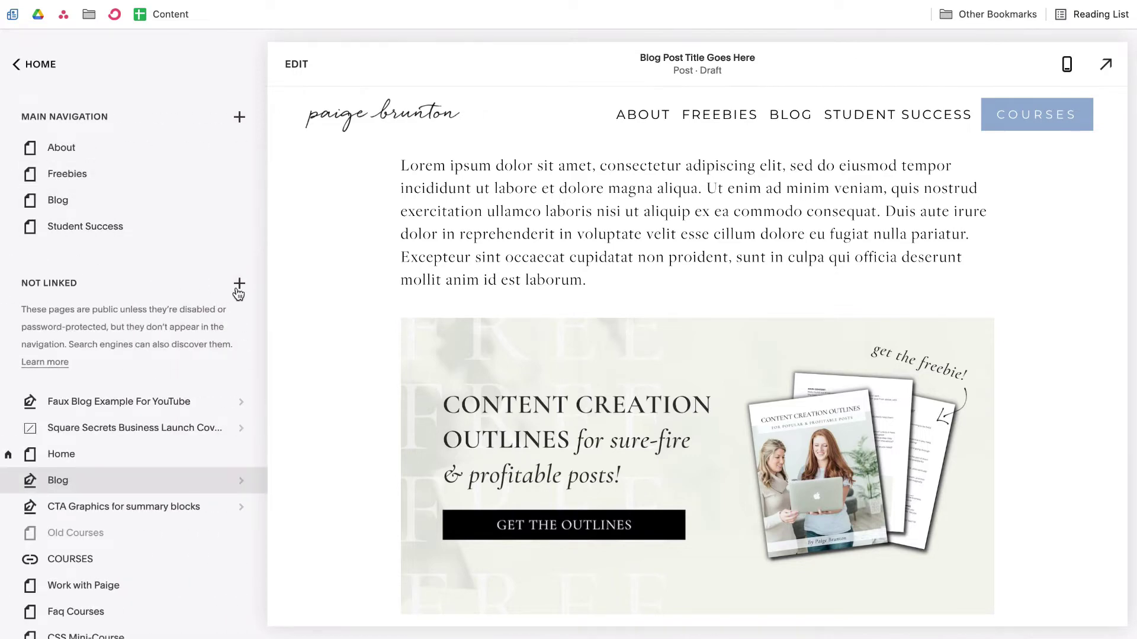
pyautogui.click(239, 285)
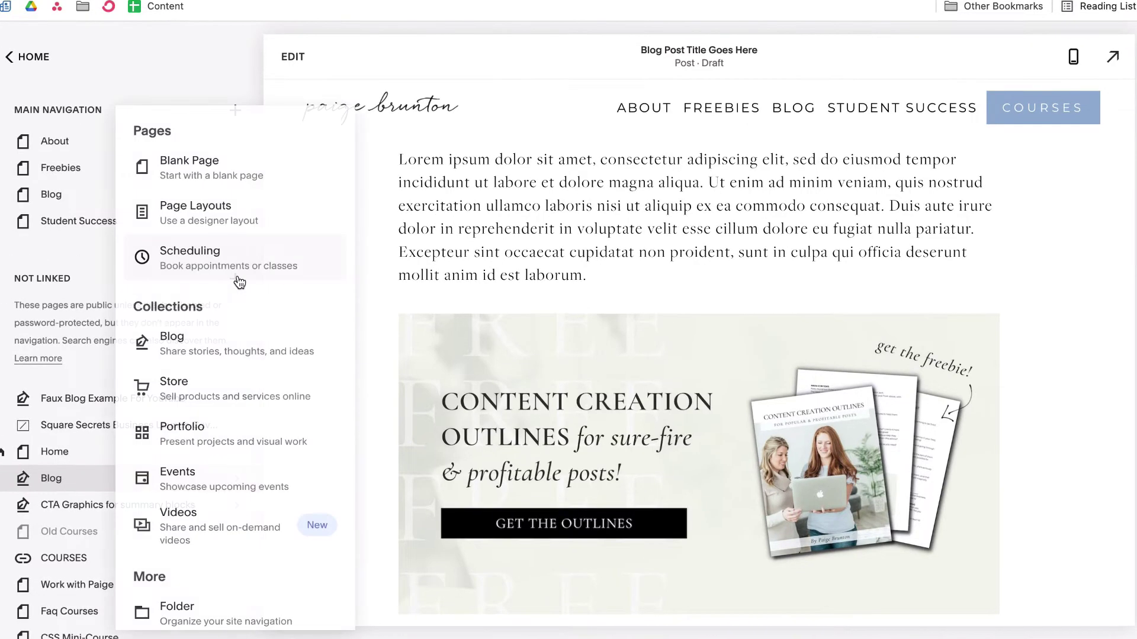
pyautogui.click(215, 349)
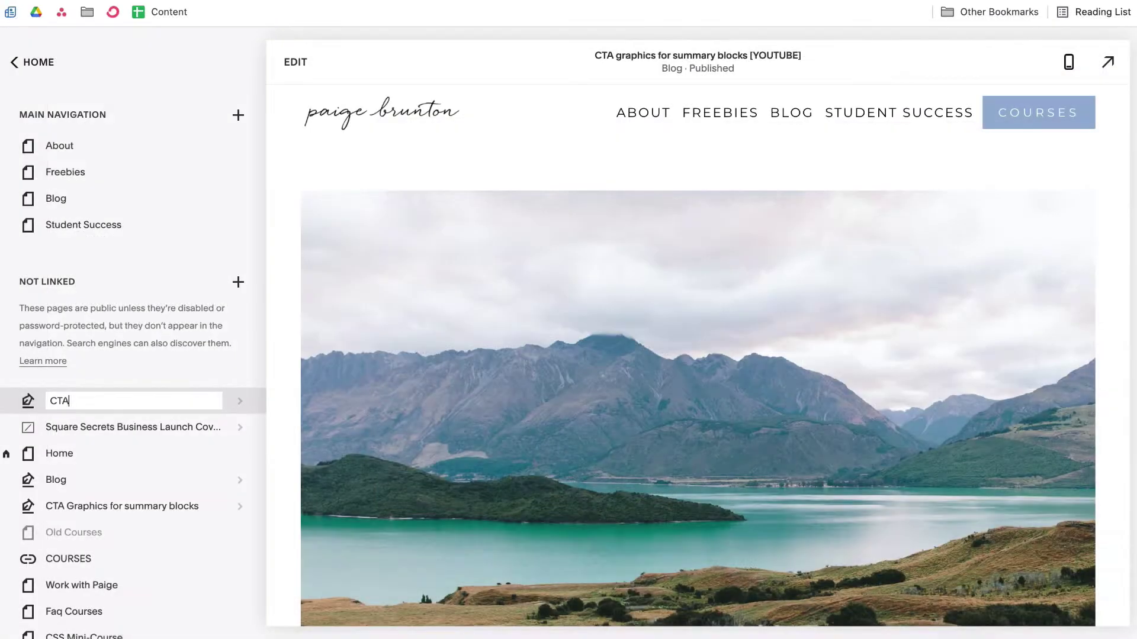
# - Name the new blog 'CTA graphics for summary block [YOUTUBE]' and open its posts list
pyautogui.write('graphics for summary block [YOUTUBE]')
pyautogui.press('Return')
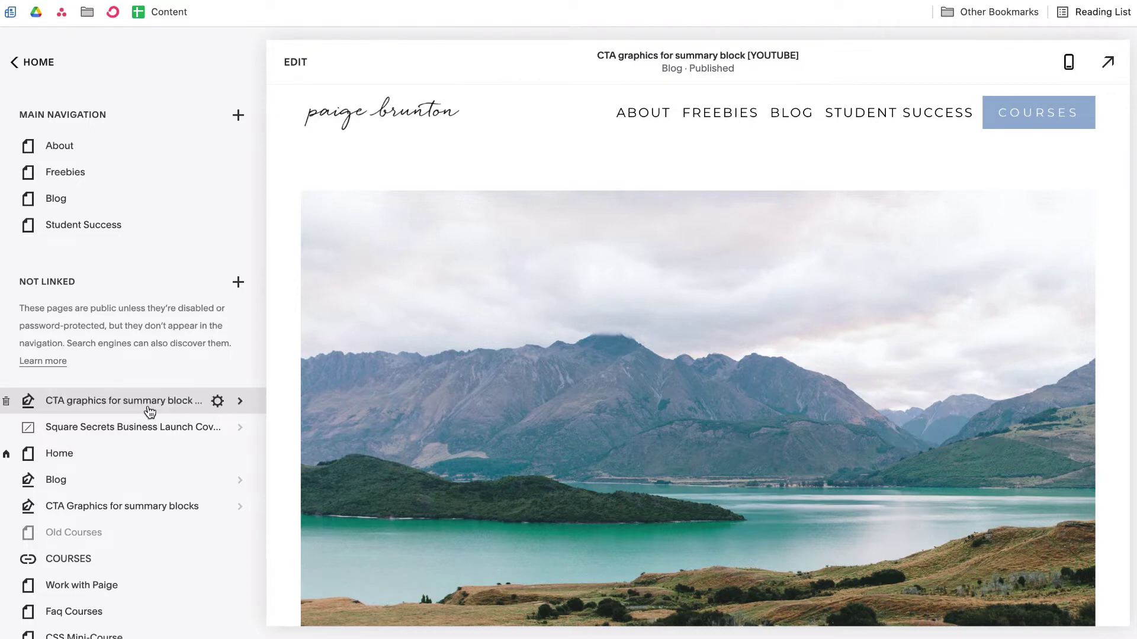
pyautogui.click(240, 404)
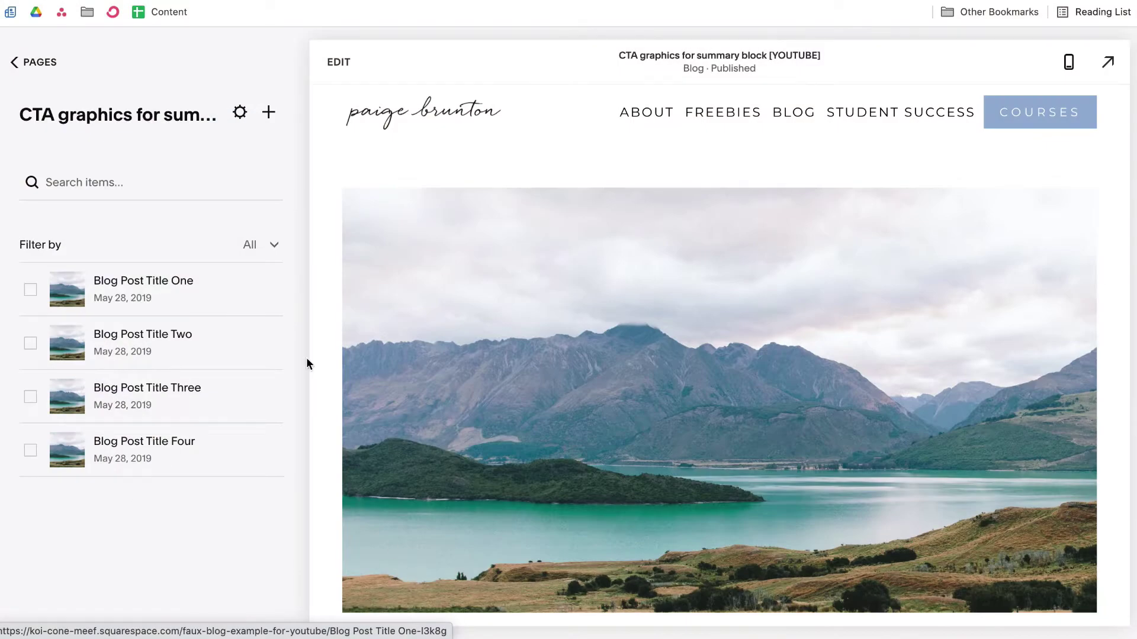
# - Delete the sample blog posts from the CTA graphics blog
pyautogui.click(268, 290)
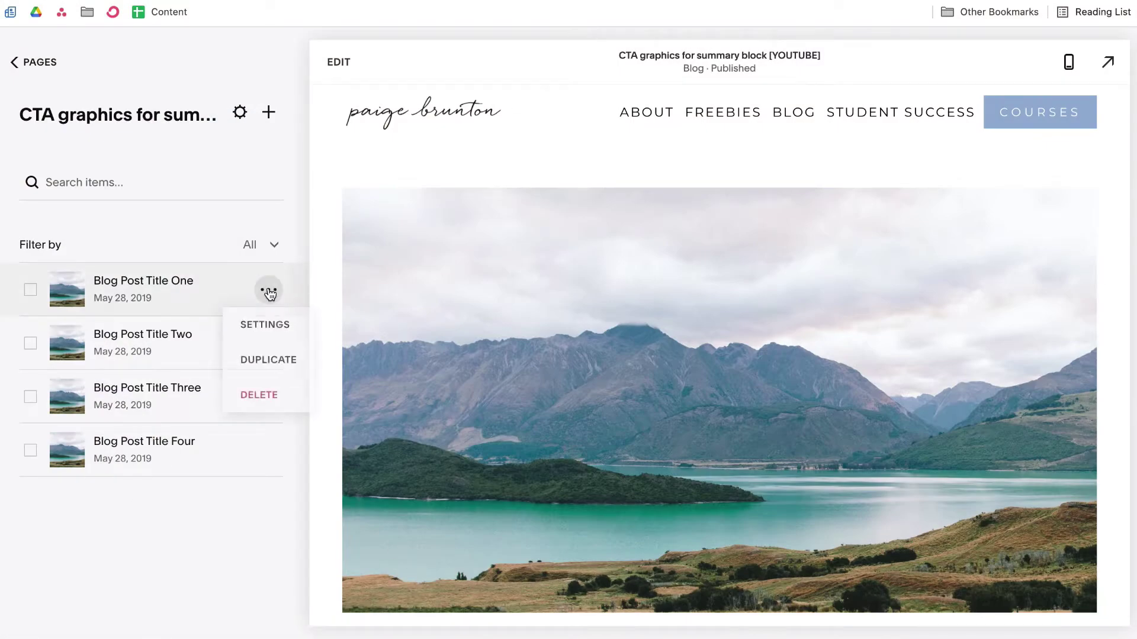
pyautogui.click(264, 394)
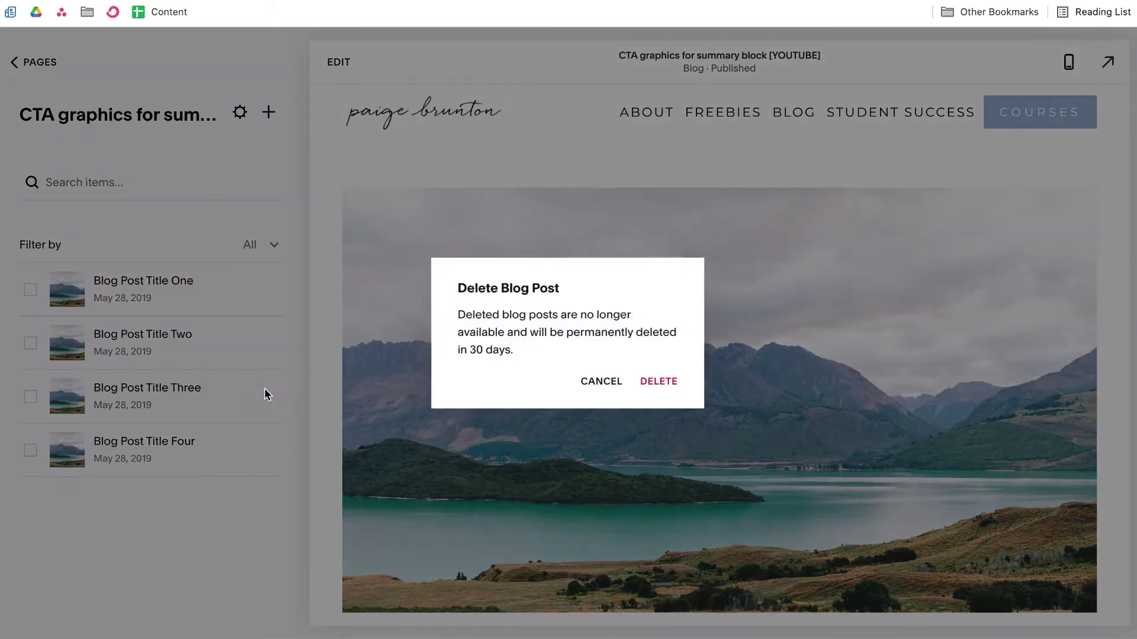
pyautogui.click(654, 384)
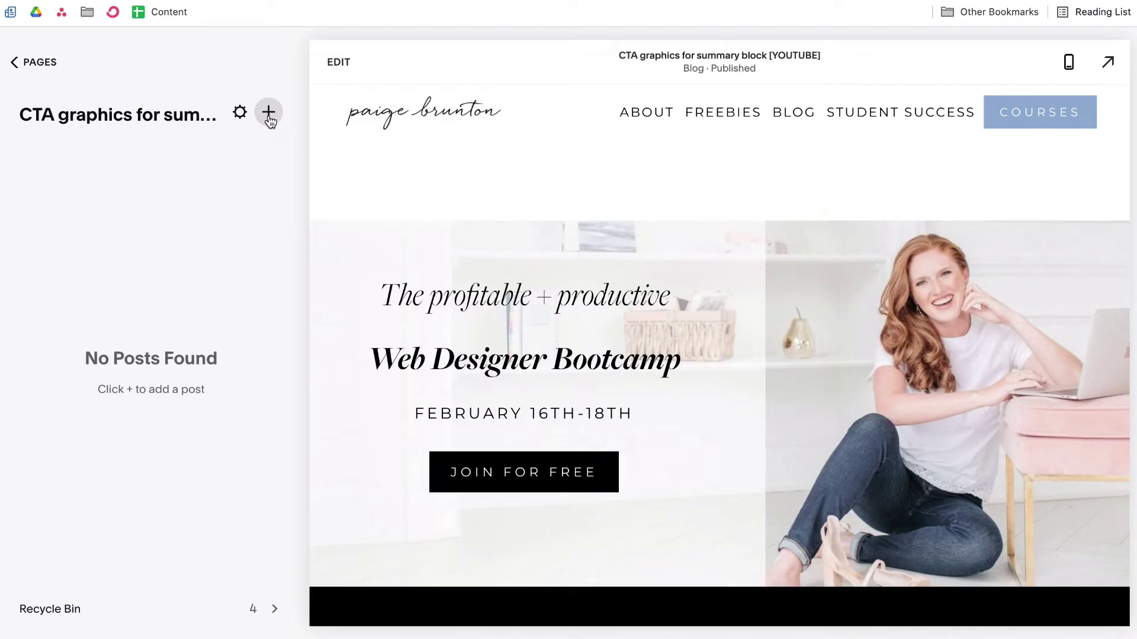
# - Add a new post titled 'Content Creation Outlines' and bring up its save choices
pyautogui.click(268, 114)
pyautogui.click(503, 215)
pyautogui.write('Content Creation Outlines')
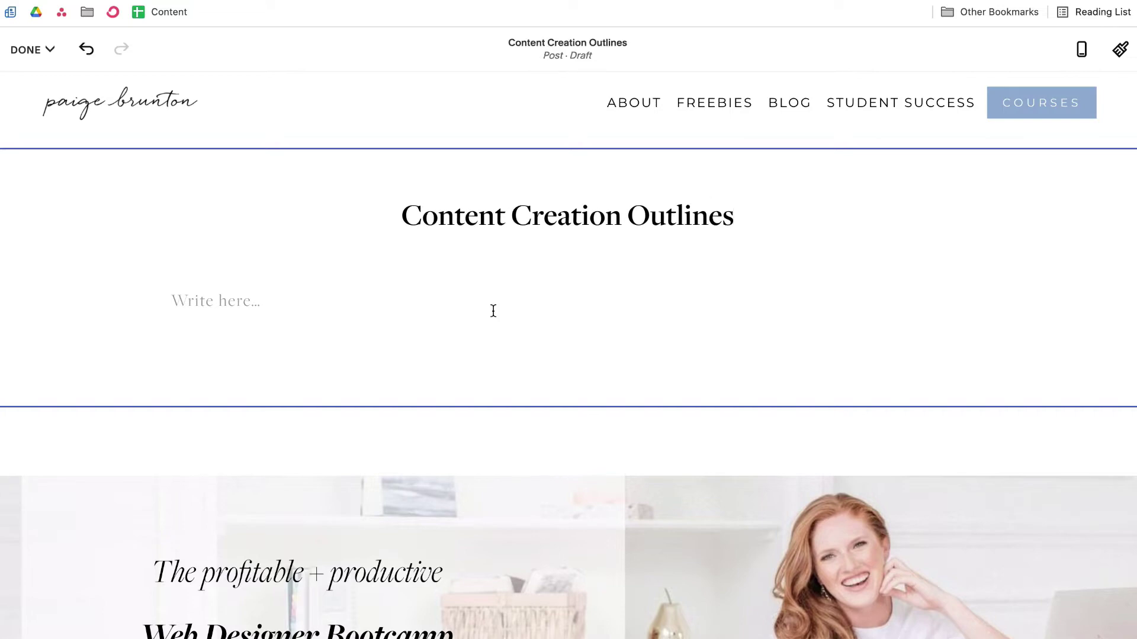
pyautogui.click(27, 50)
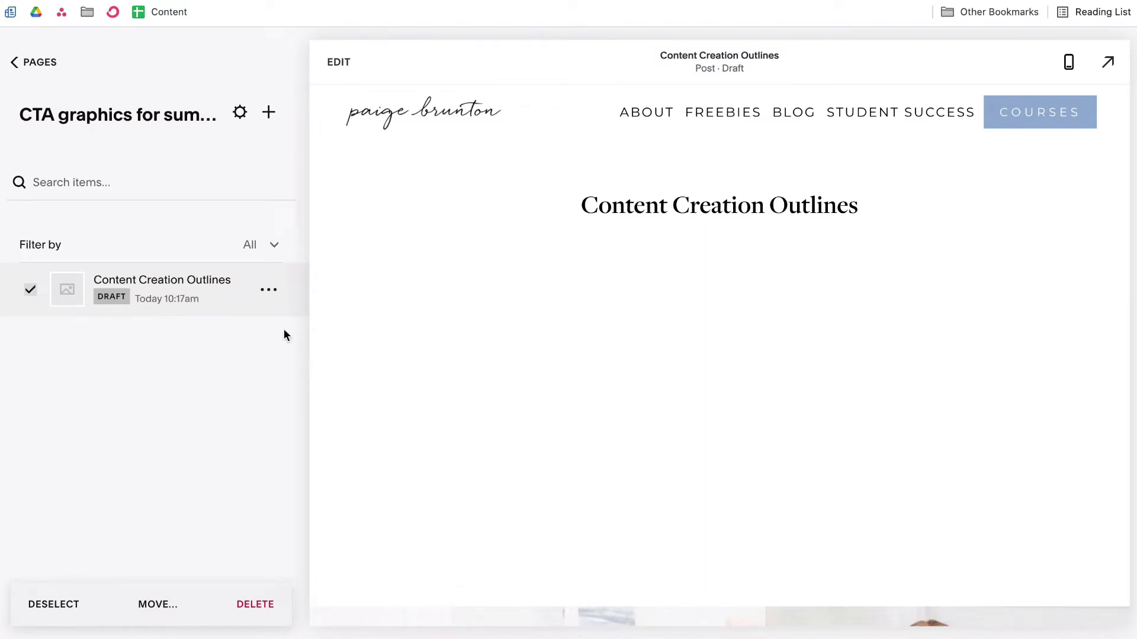
# - Upload the content creation outlines CTA graphic as the post's featured image in its settings
pyautogui.click(270, 293)
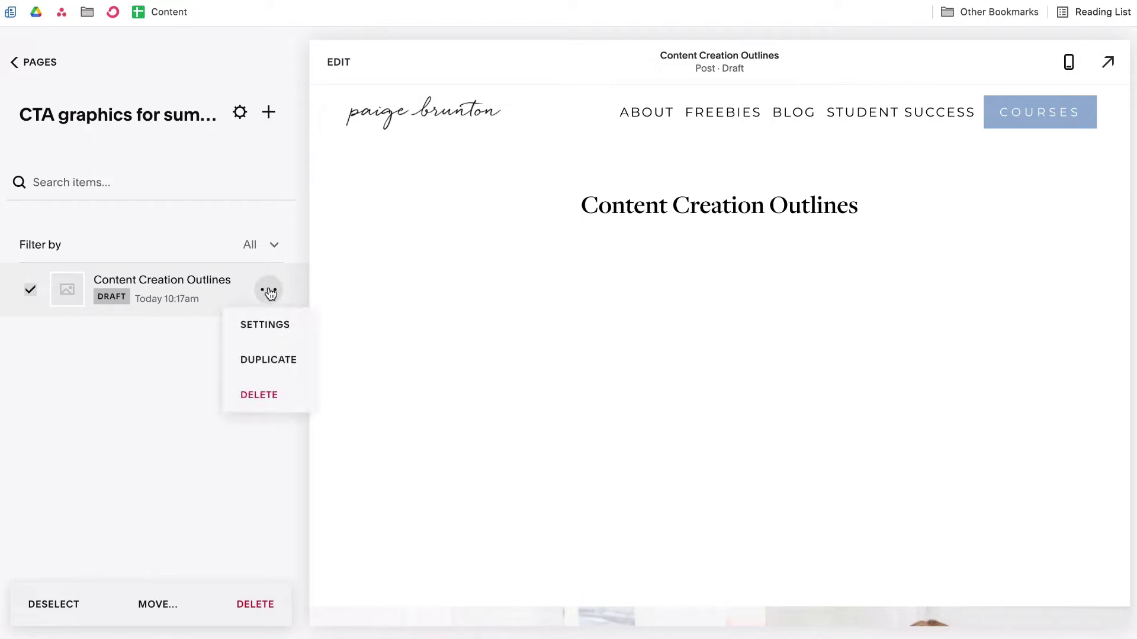
pyautogui.click(266, 326)
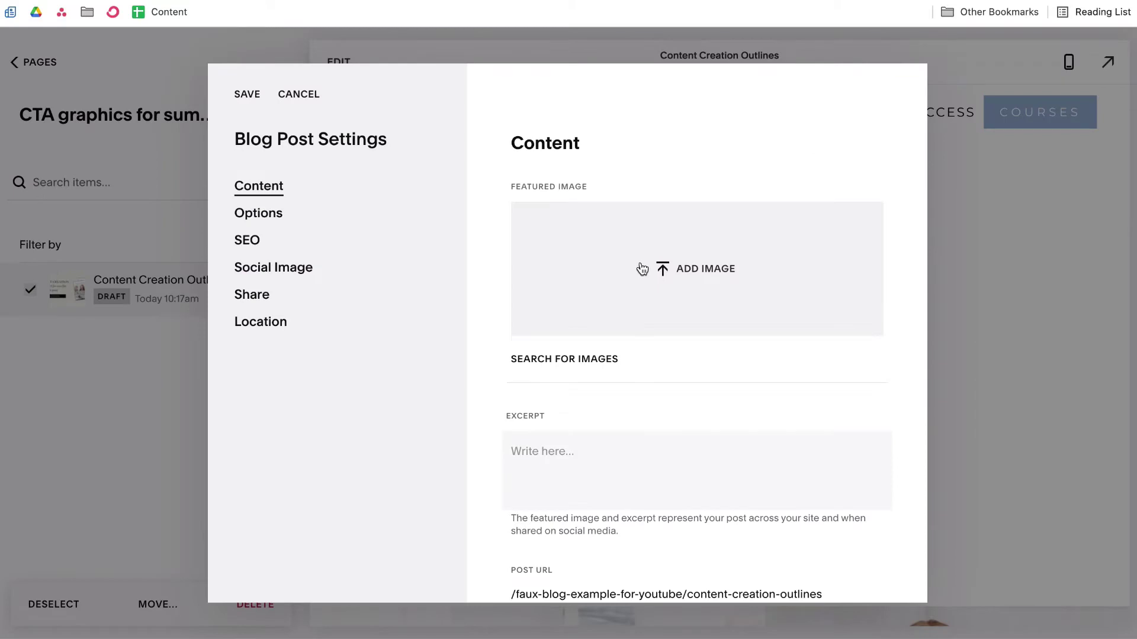
pyautogui.click(674, 272)
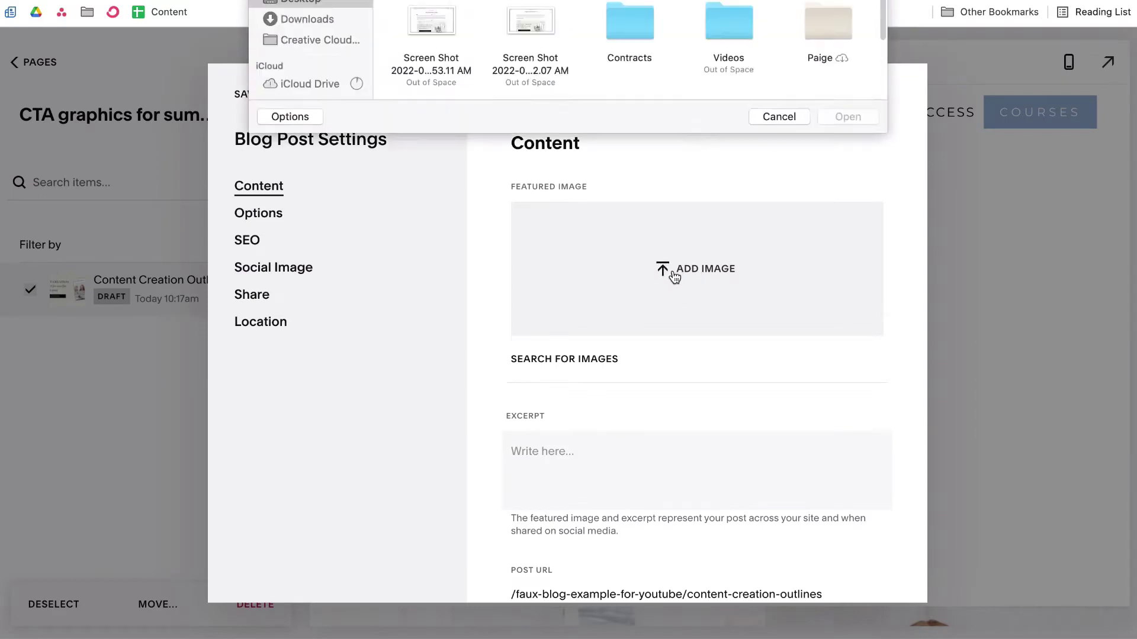
pyautogui.click(407, 81)
pyautogui.click(865, 282)
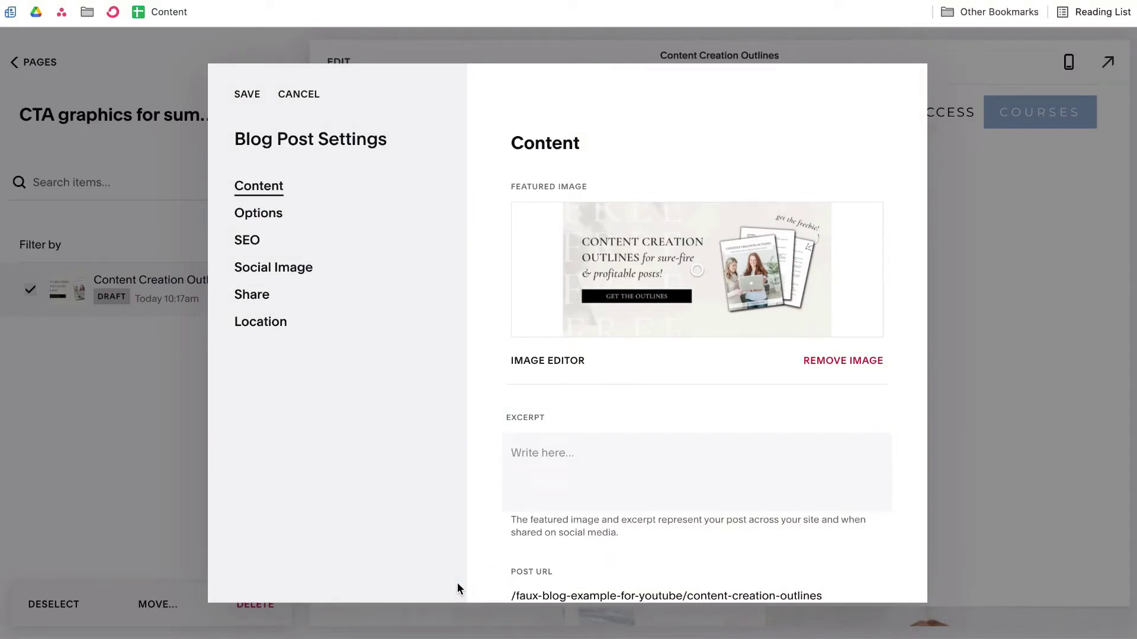
pyautogui.click(271, 218)
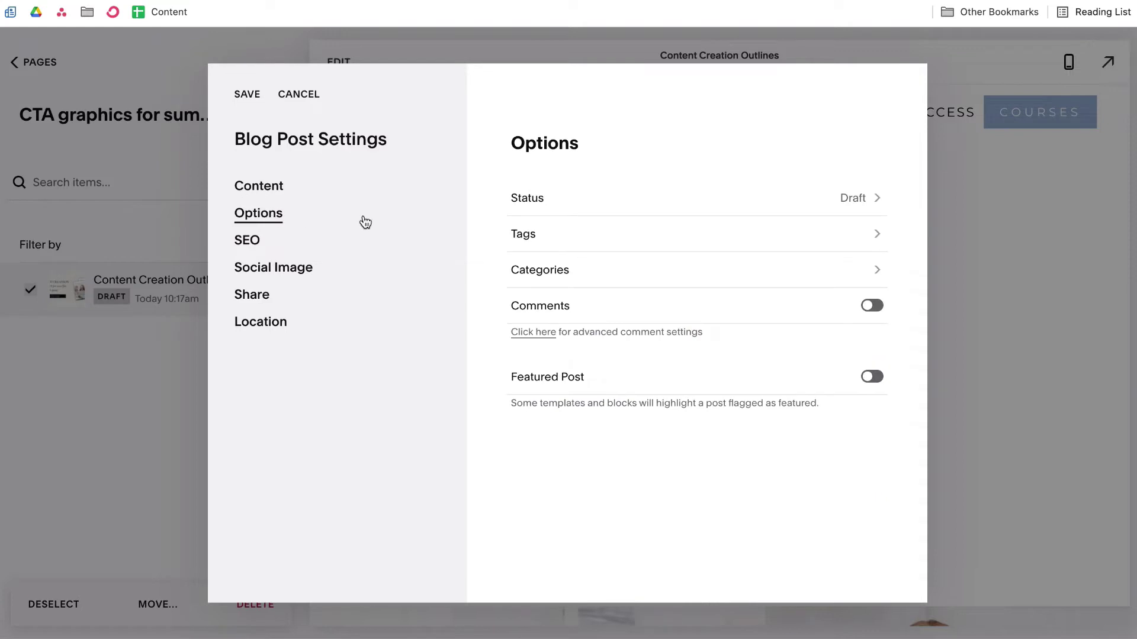
# - Add the tag 'Freebie #1' to the Content Creation Outlines post
pyautogui.click(523, 235)
pyautogui.click(535, 150)
pyautogui.write('Freebie #1')
pyautogui.press('Return')
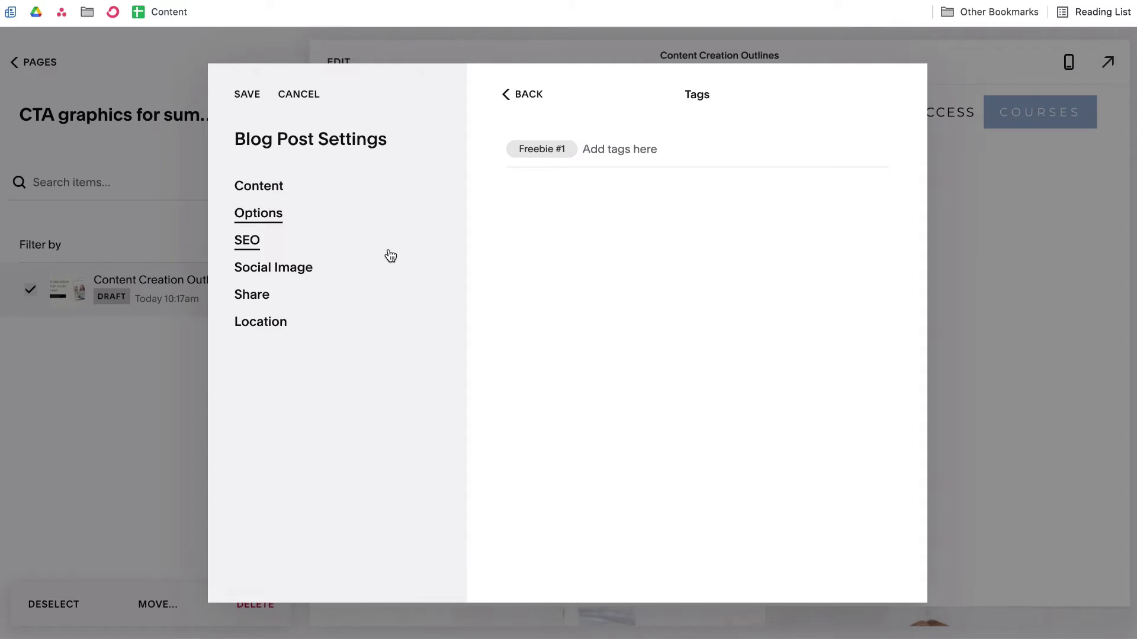
pyautogui.click(260, 187)
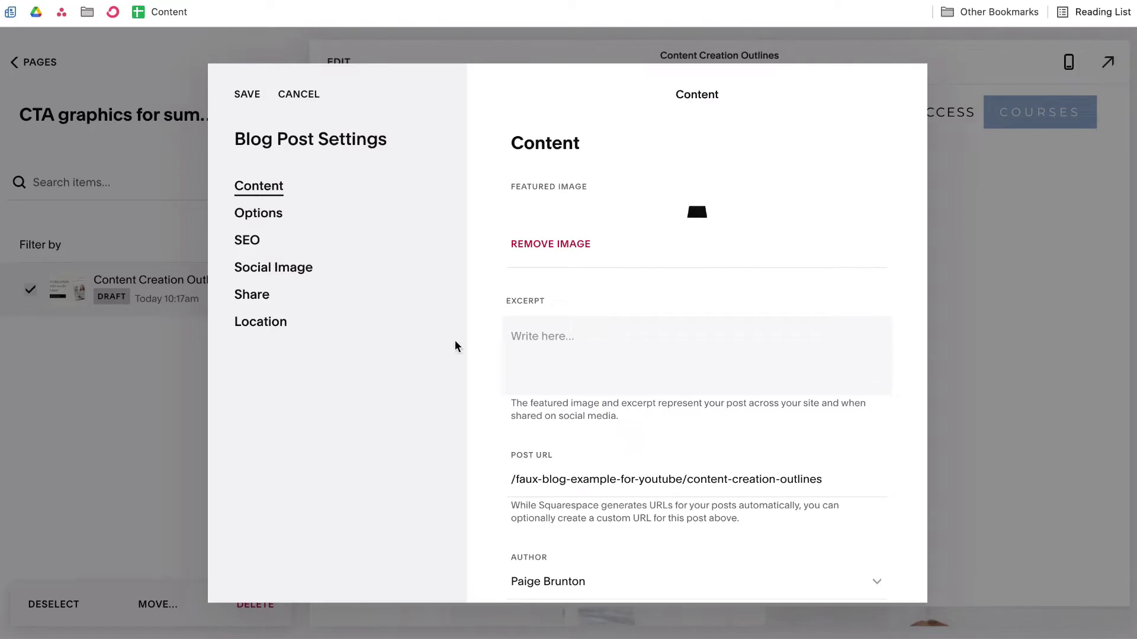
# - Link the post title to a source URL set to 'Link goes here'
pyautogui.scroll(-5, 494, 355)
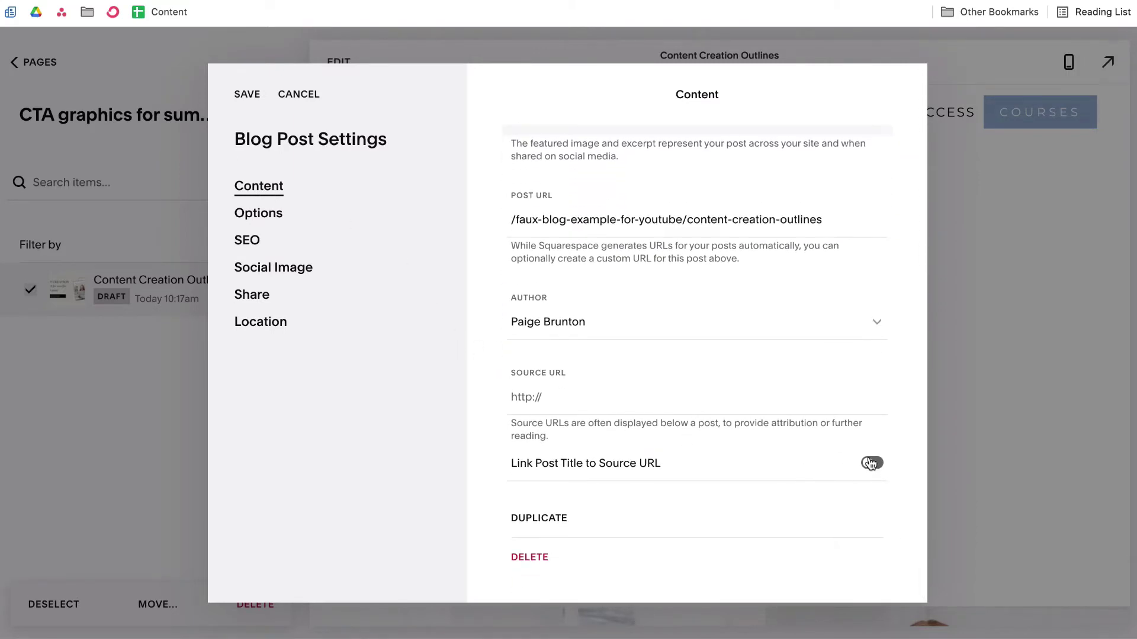
pyautogui.click(868, 466)
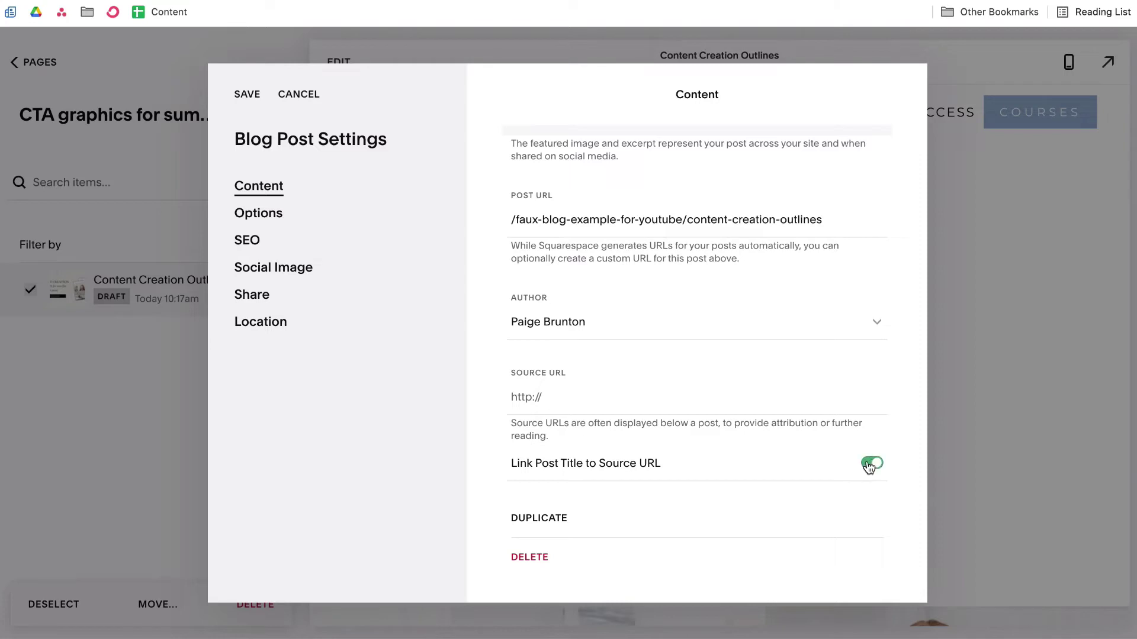
pyautogui.click(517, 398)
pyautogui.write('Link goes here')
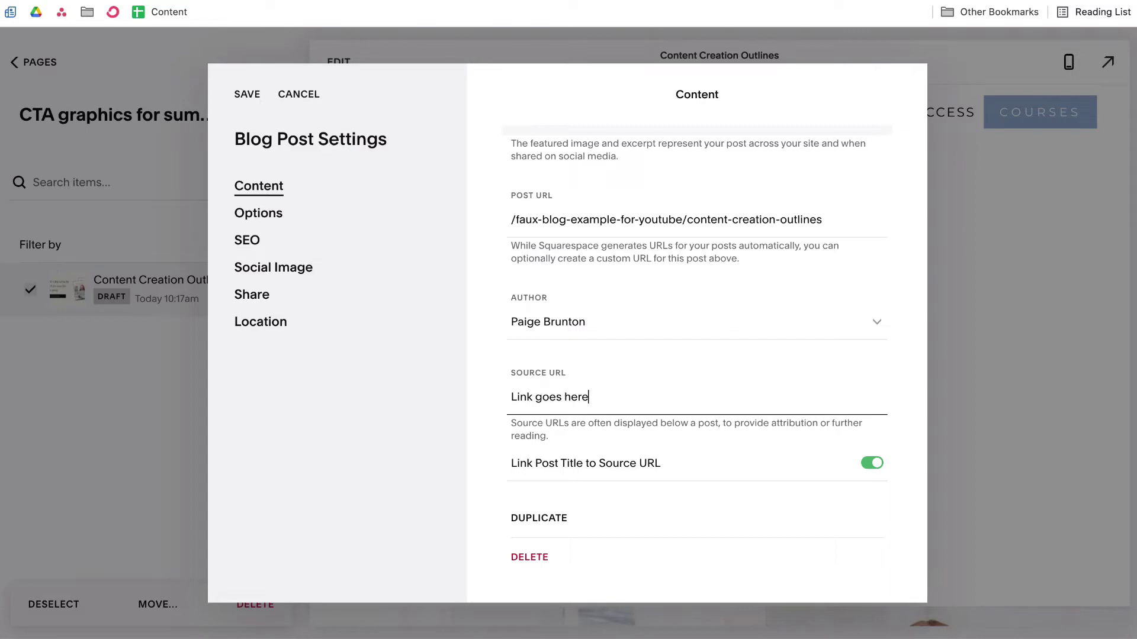
pyautogui.click(452, 584)
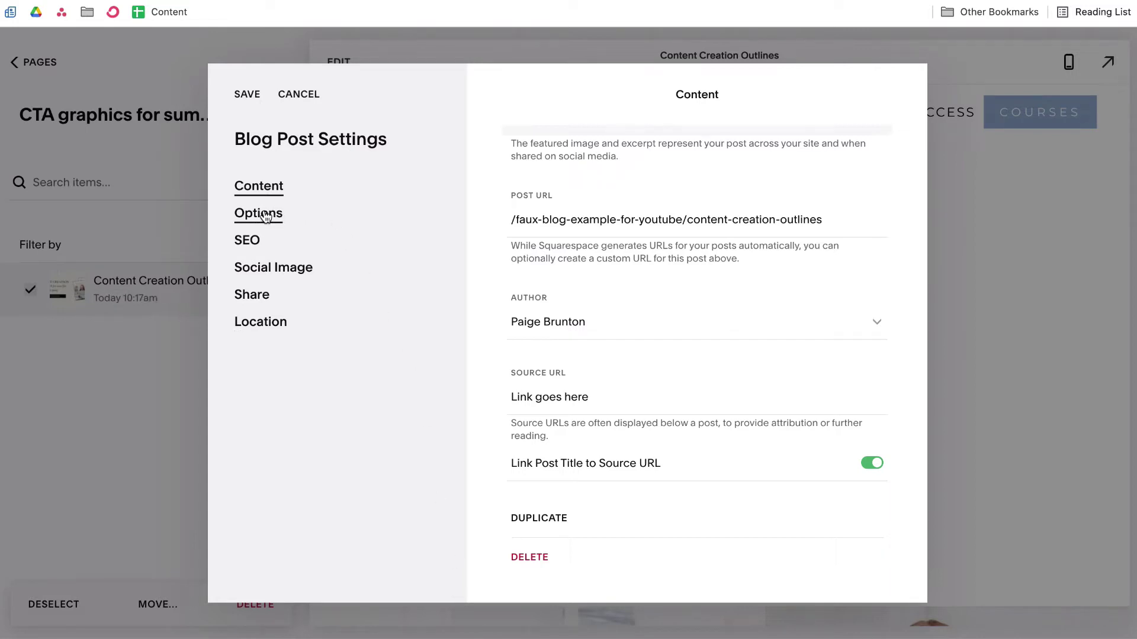
# - Set the post's status to Published and save the settings
pyautogui.click(265, 220)
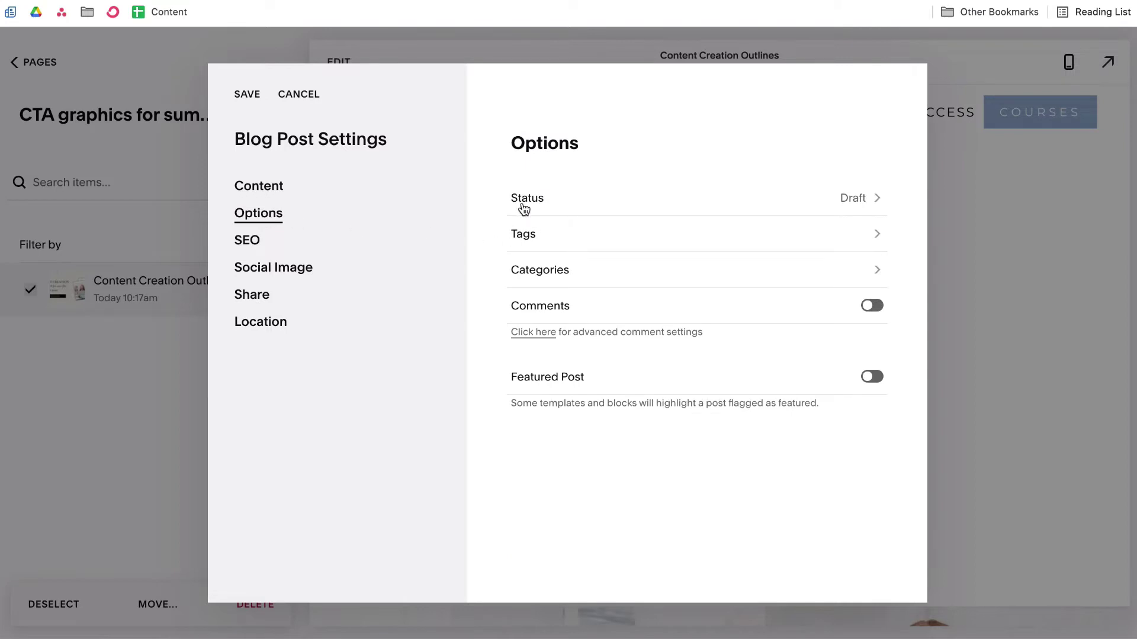
pyautogui.click(853, 204)
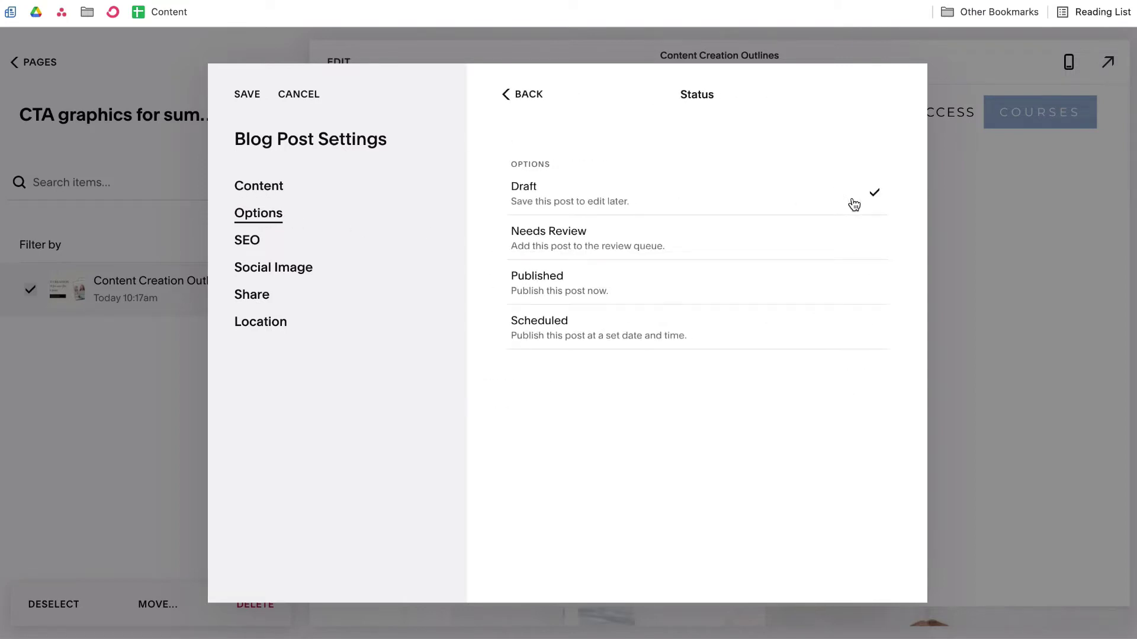
pyautogui.click(561, 290)
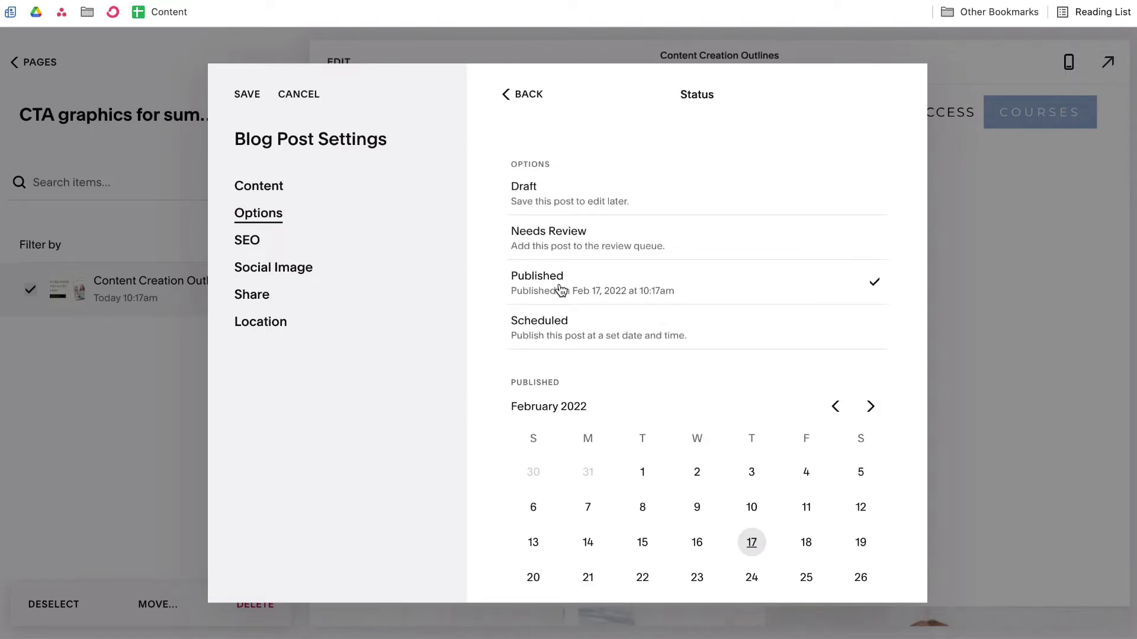
pyautogui.click(247, 93)
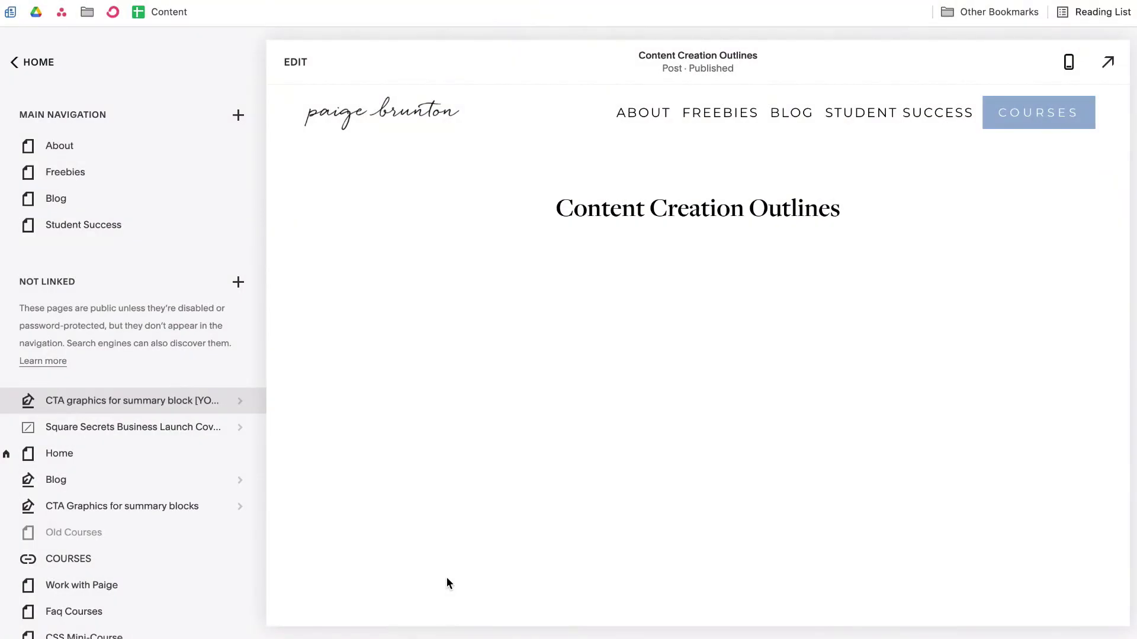
# - Create a new post in the Blog collection
pyautogui.moveTo(195, 482)
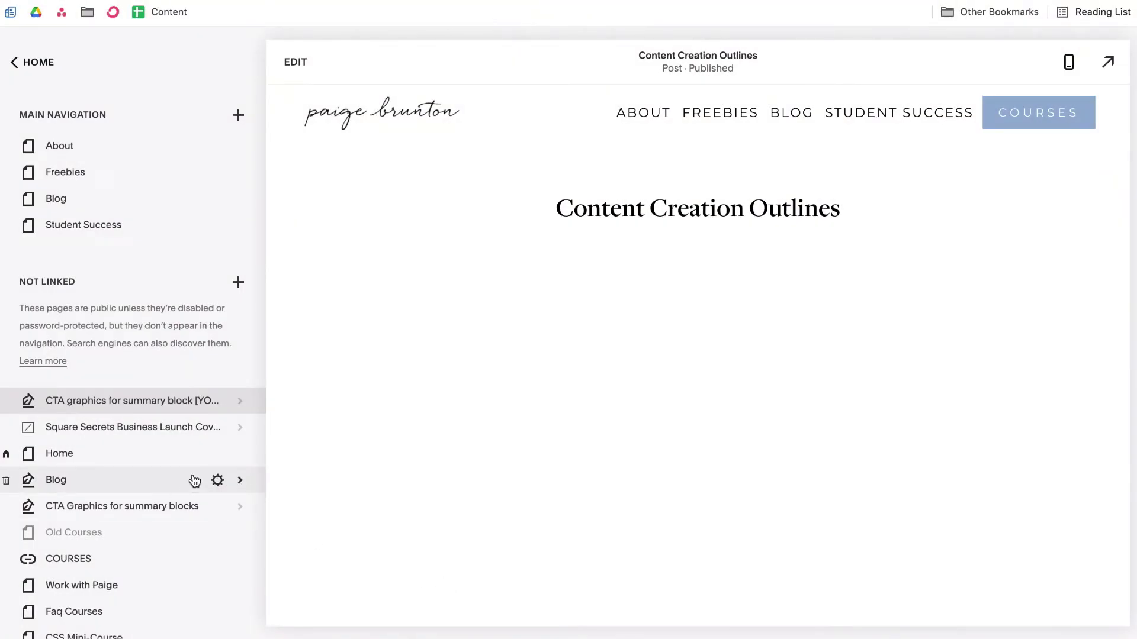
pyautogui.click(241, 482)
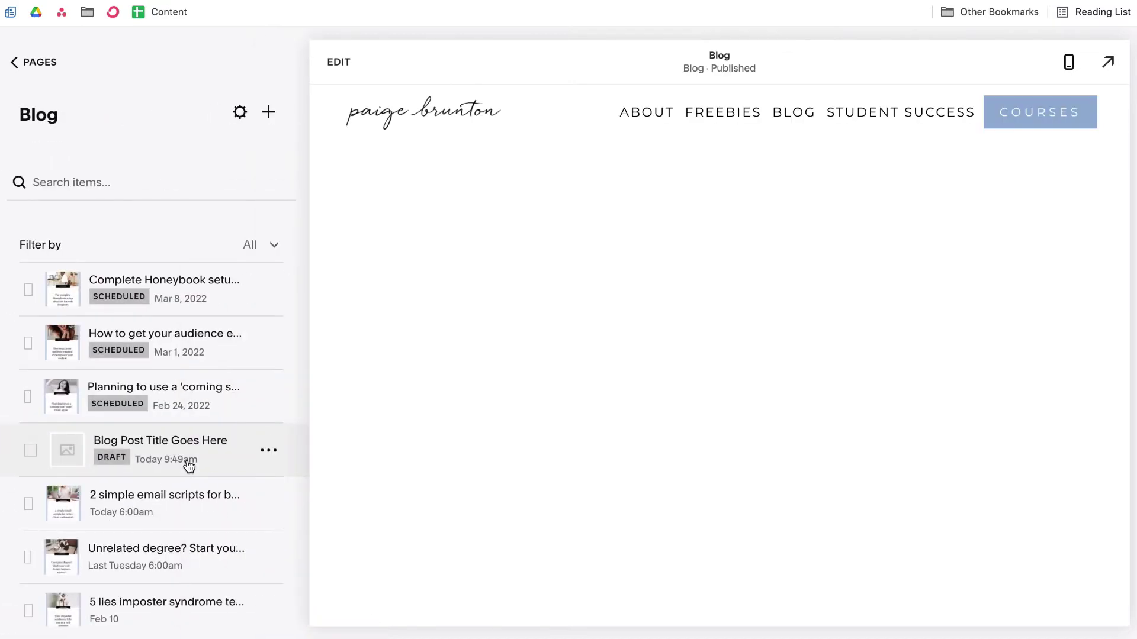
pyautogui.click(269, 112)
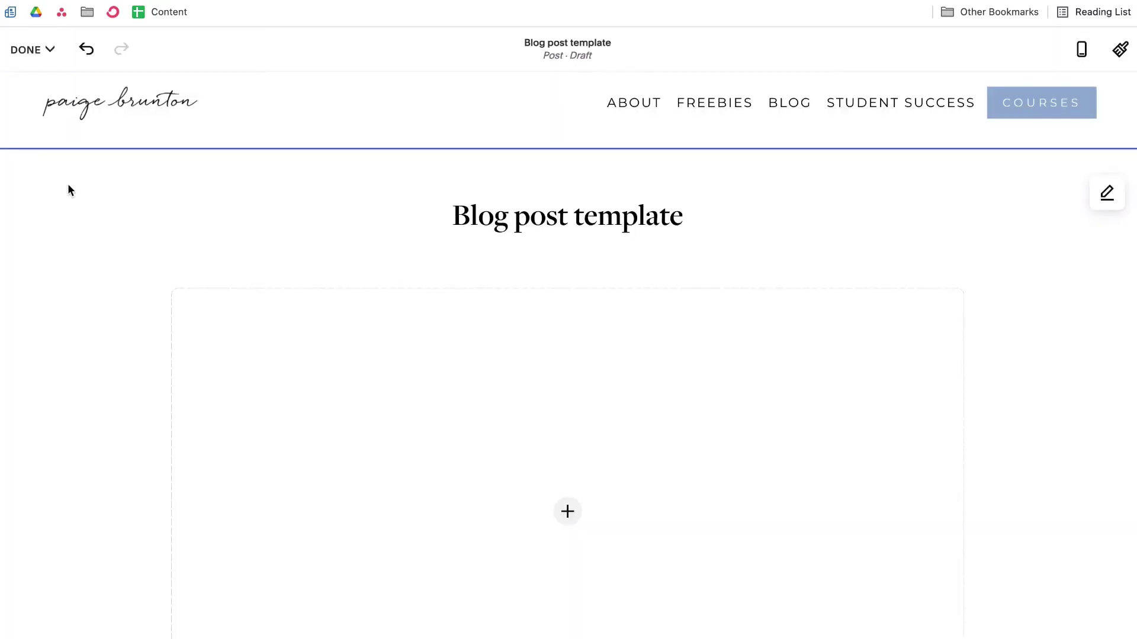
# - Insert a Summary block after the post's last section and open its page source chooser
pyautogui.scroll(-8, 158, 215)
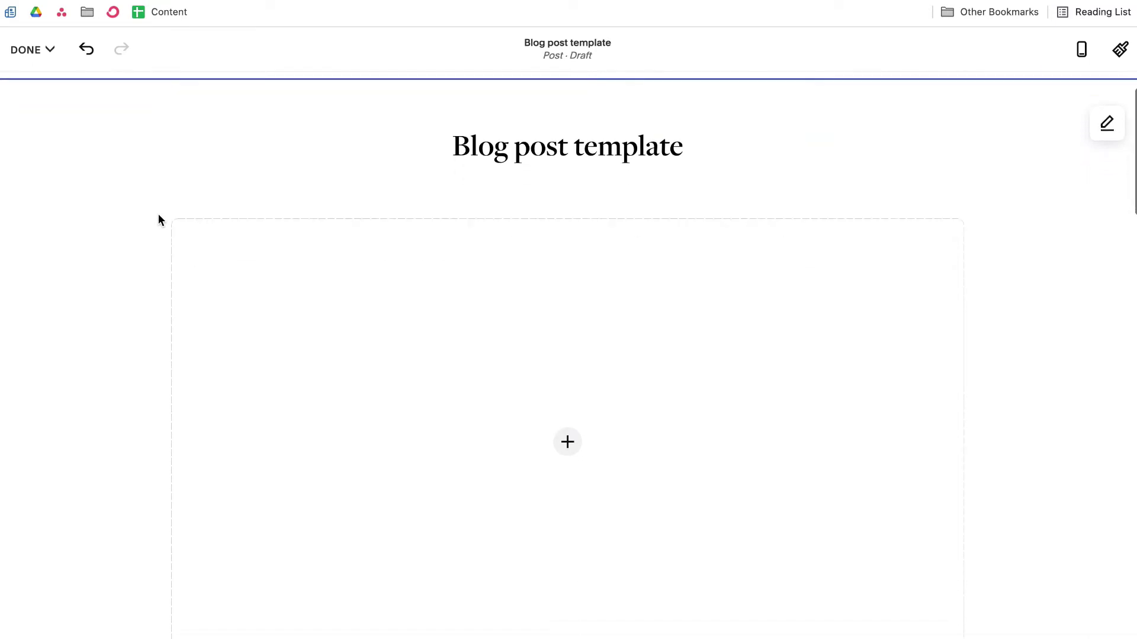
pyautogui.scroll(-8, 158, 214)
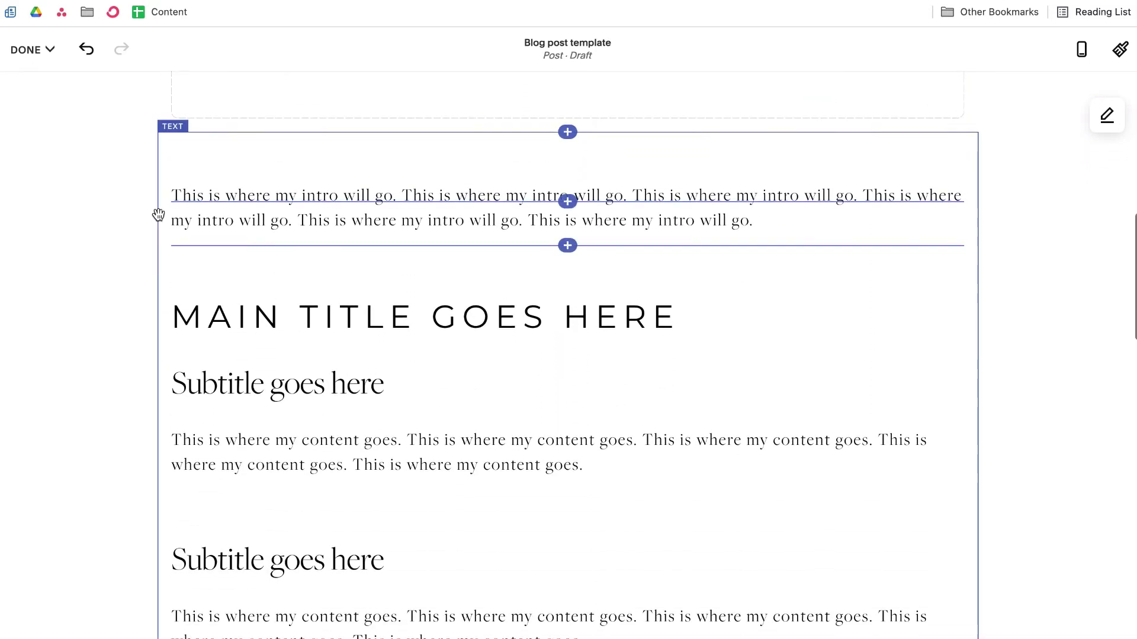
pyautogui.scroll(-4, 158, 215)
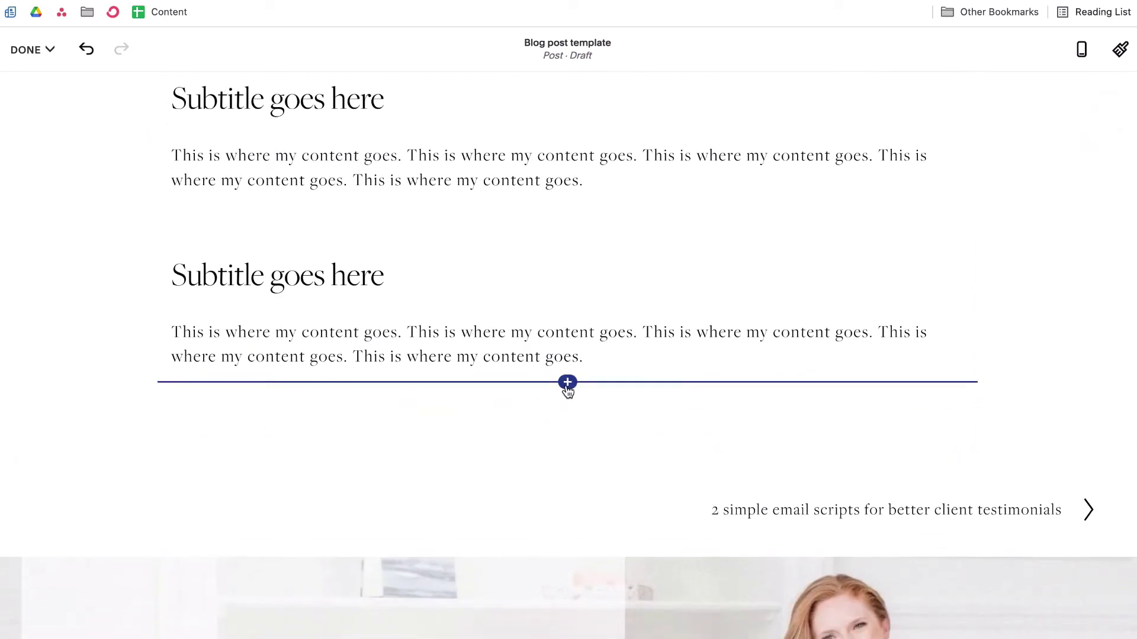
pyautogui.click(567, 384)
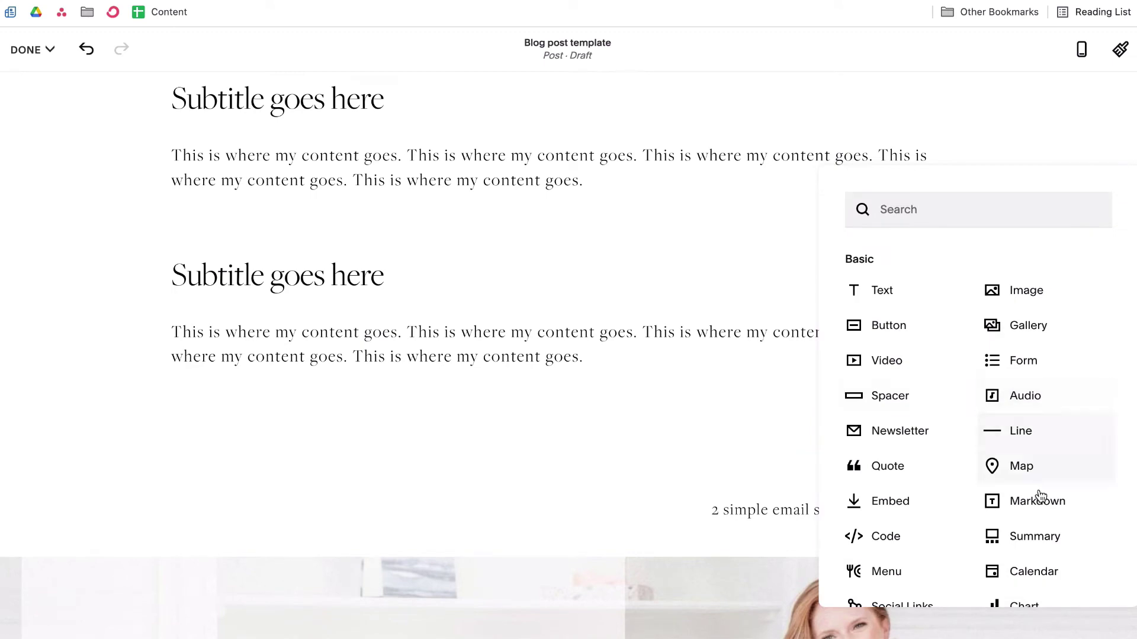
pyautogui.click(1017, 536)
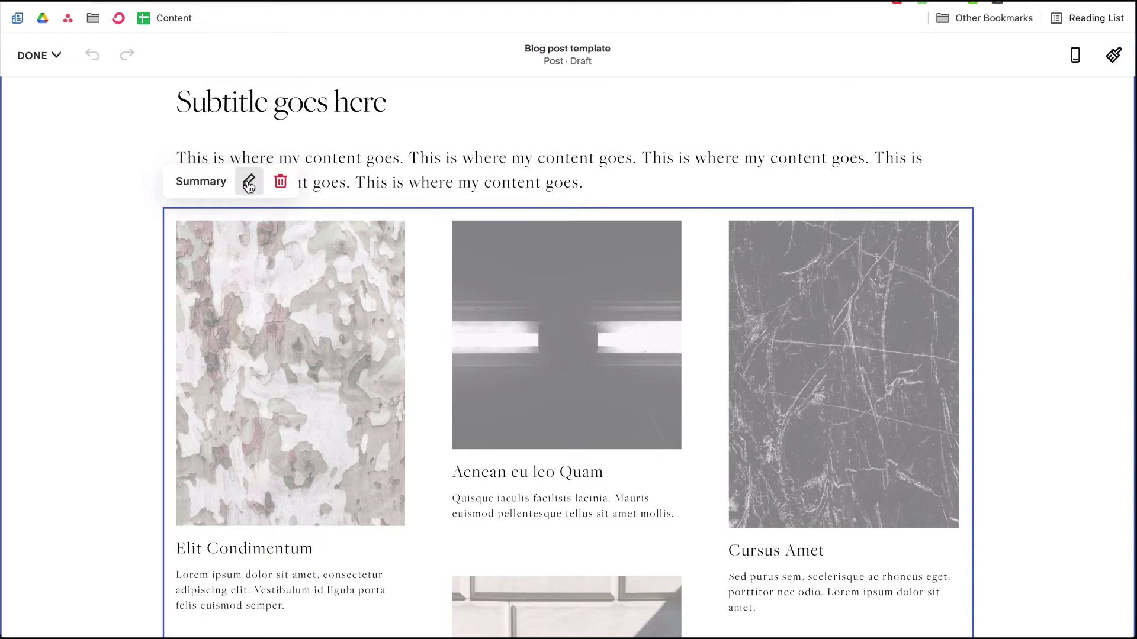
pyautogui.click(249, 182)
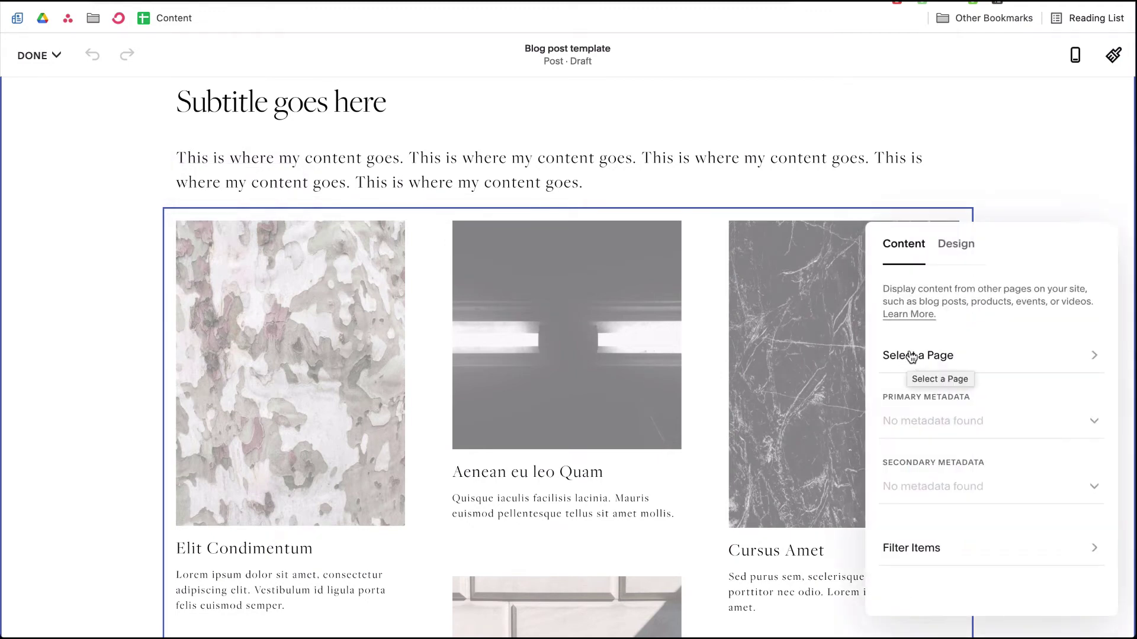
pyautogui.click(911, 358)
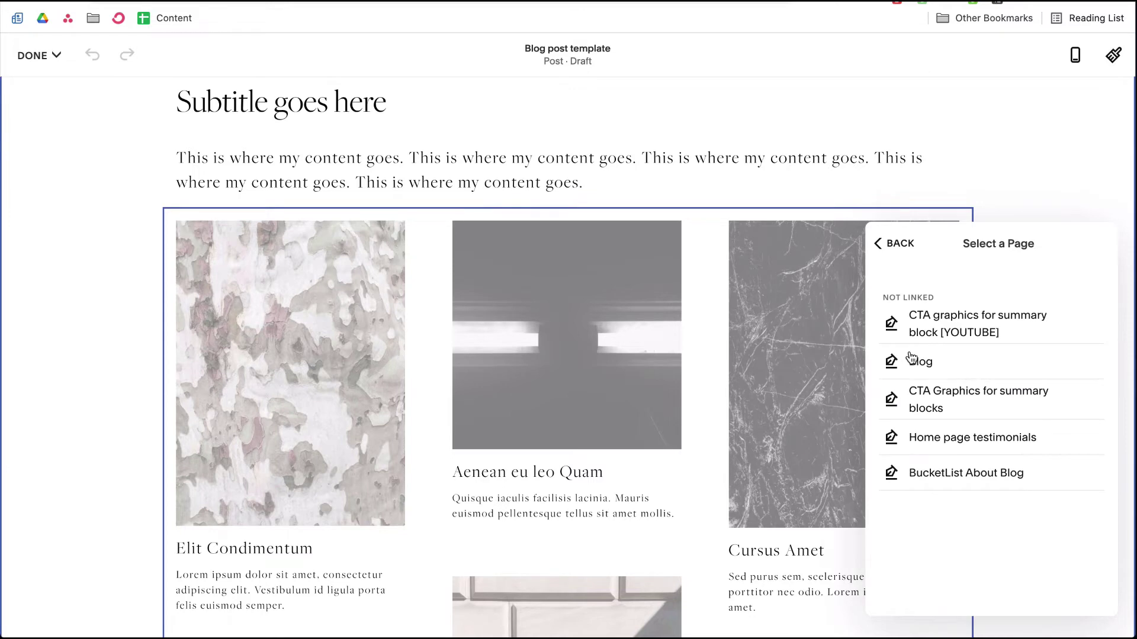
# - Point the Summary block at 'CTA graphics for summary block [YOUTUBE]' and hide the item date
pyautogui.click(946, 323)
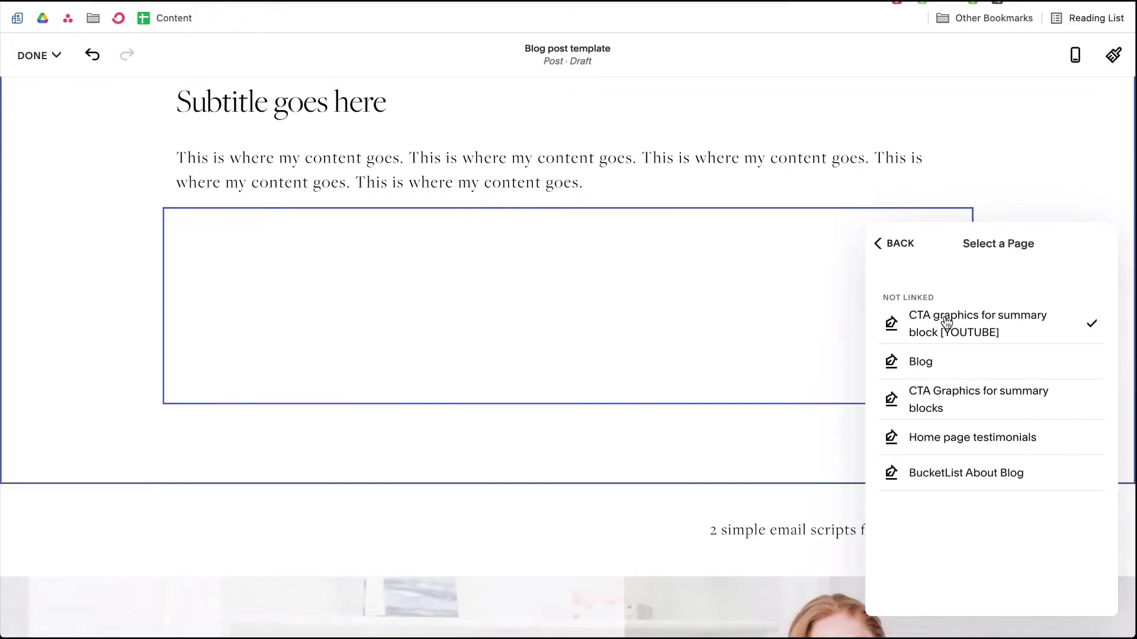
pyautogui.click(894, 246)
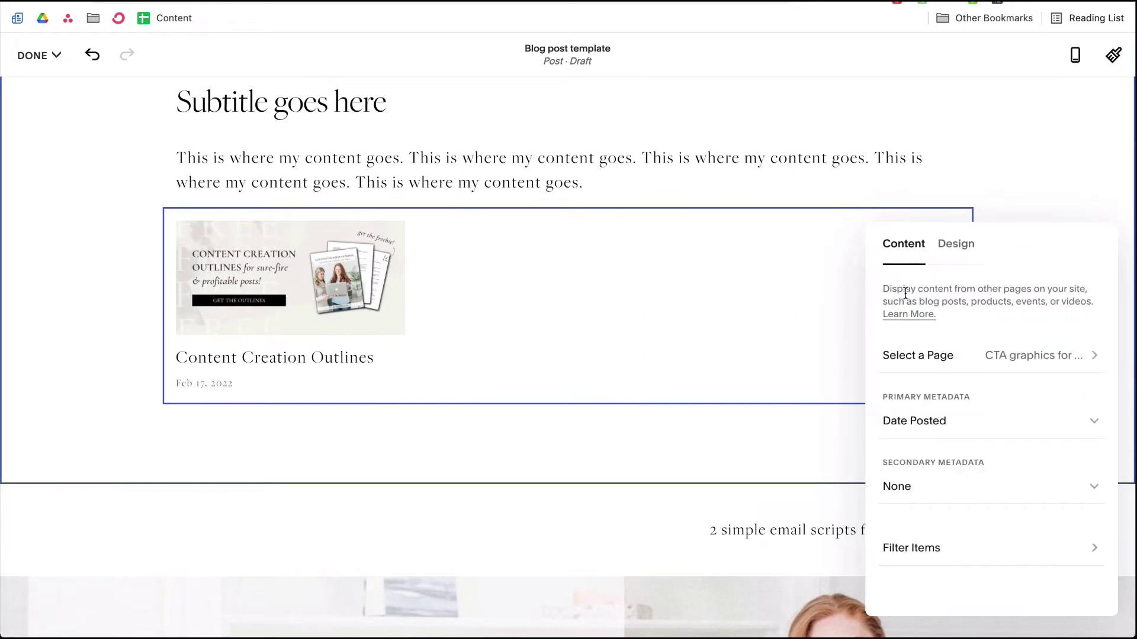
pyautogui.click(915, 421)
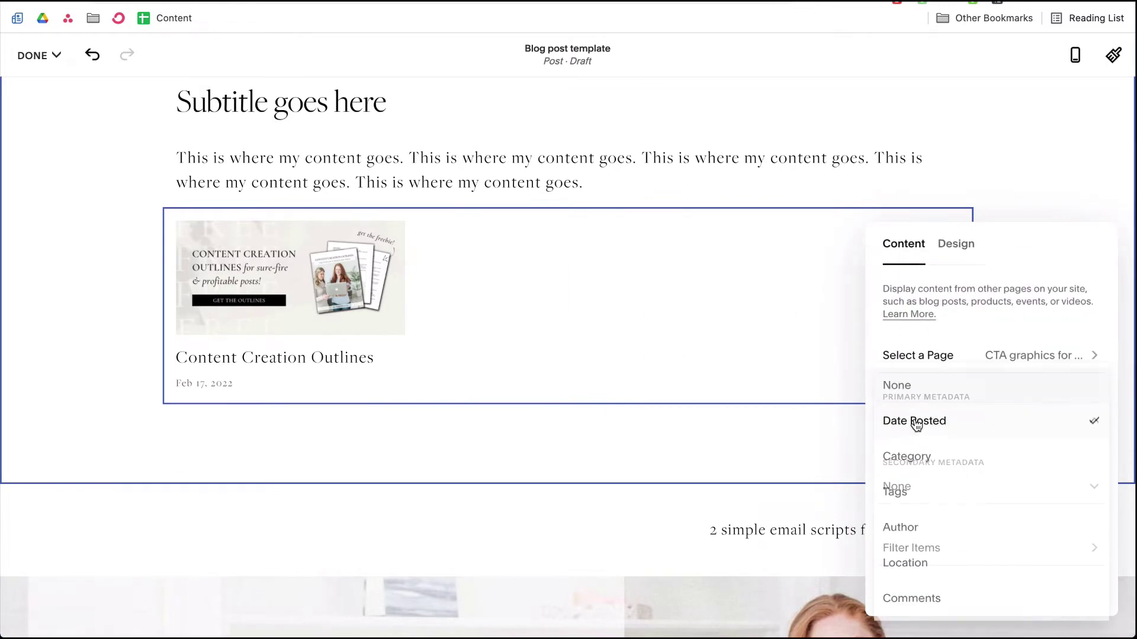
pyautogui.click(908, 386)
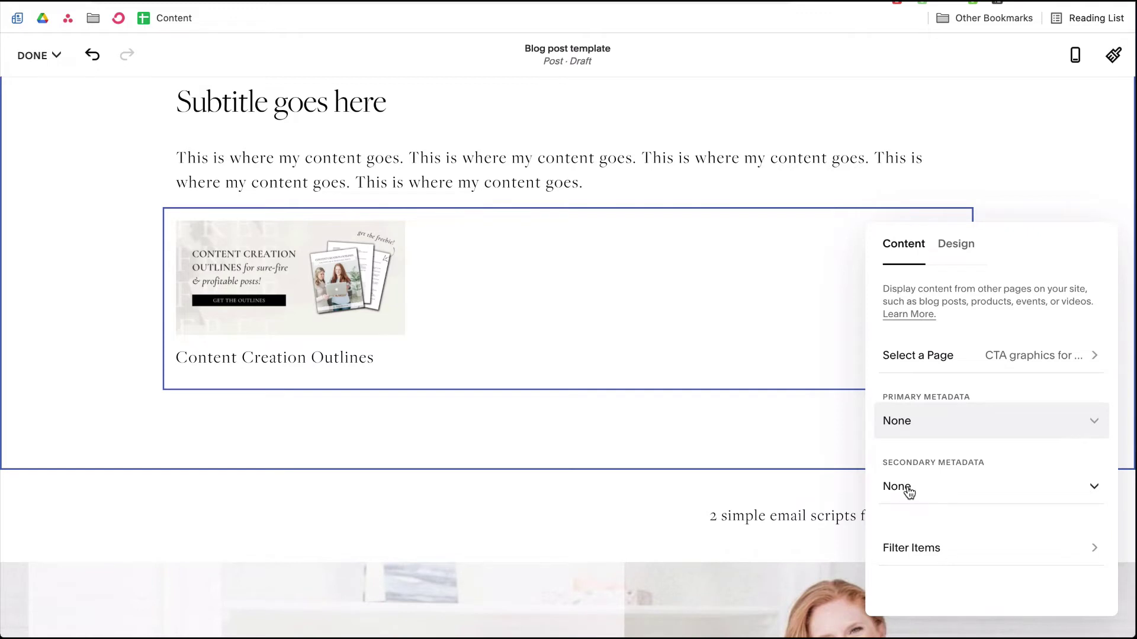
# - Filter the Summary block's items to the Freebie #1 tag
pyautogui.click(916, 550)
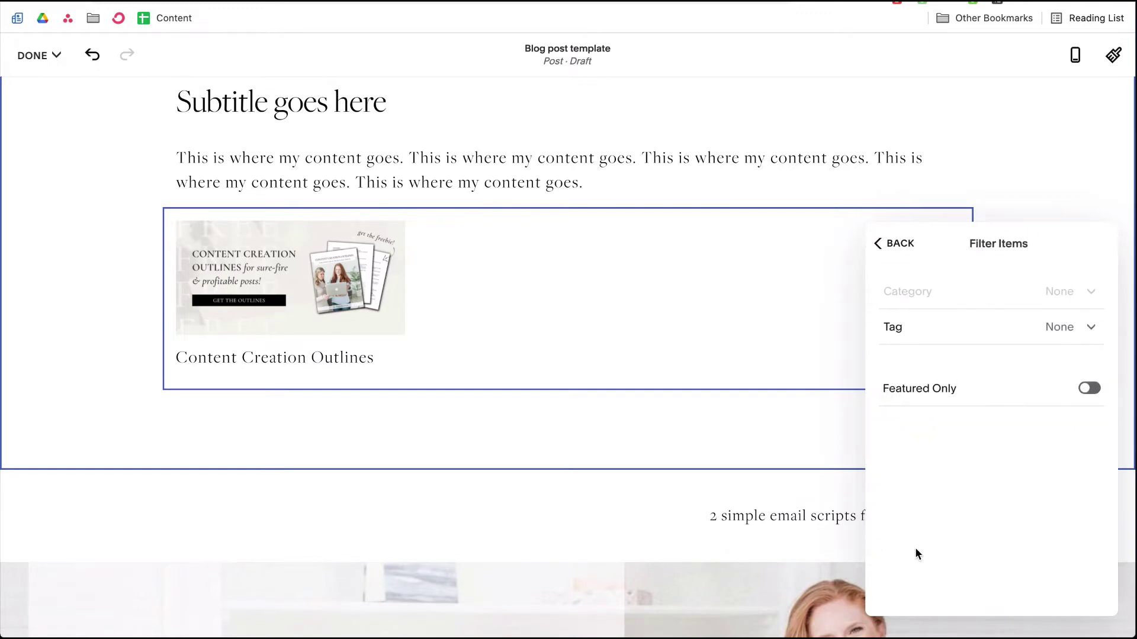
pyautogui.click(1055, 333)
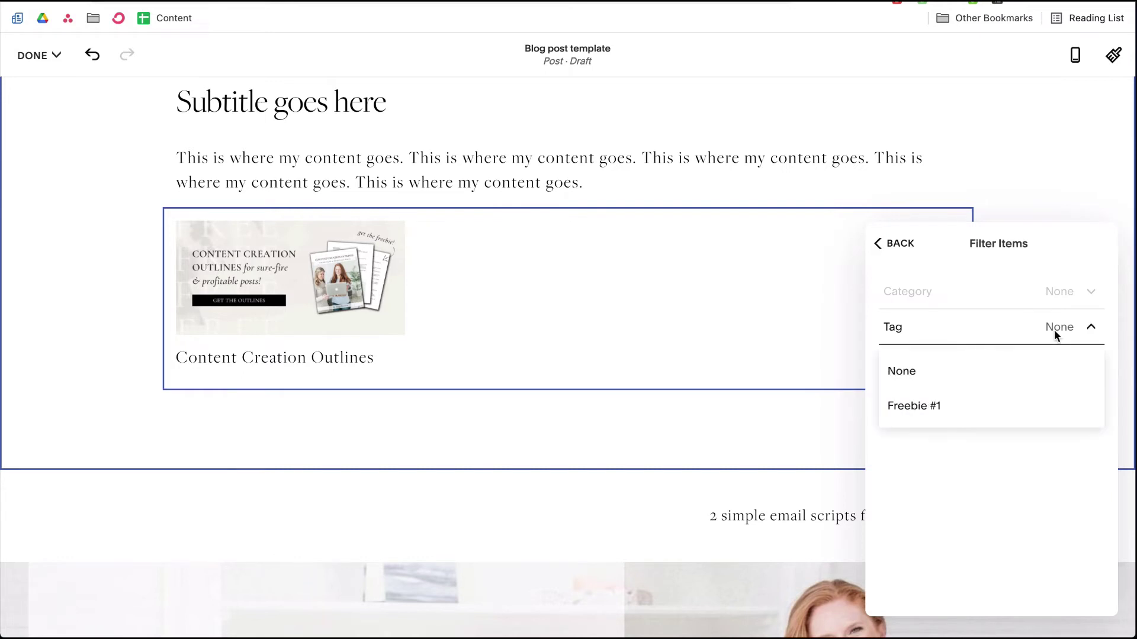
pyautogui.click(949, 413)
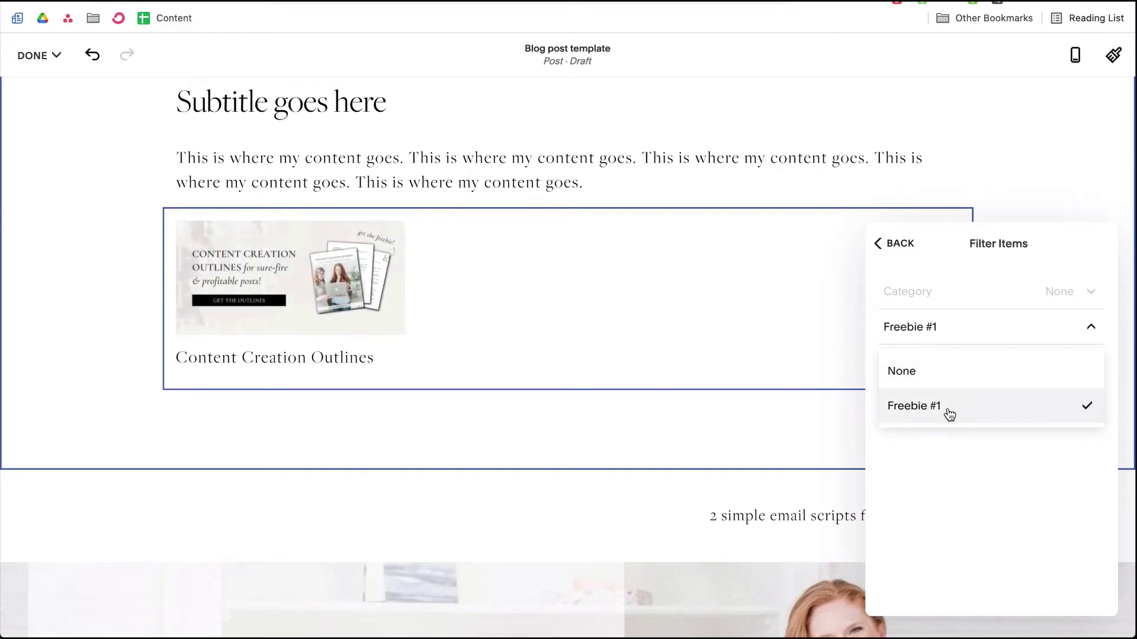
pyautogui.click(889, 267)
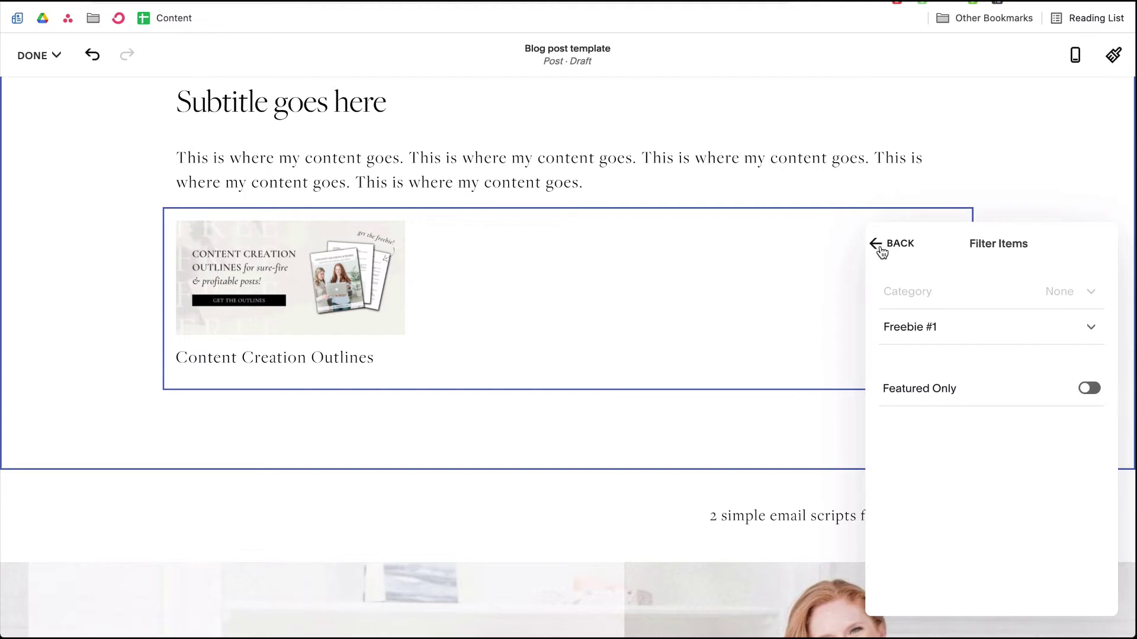
pyautogui.click(881, 250)
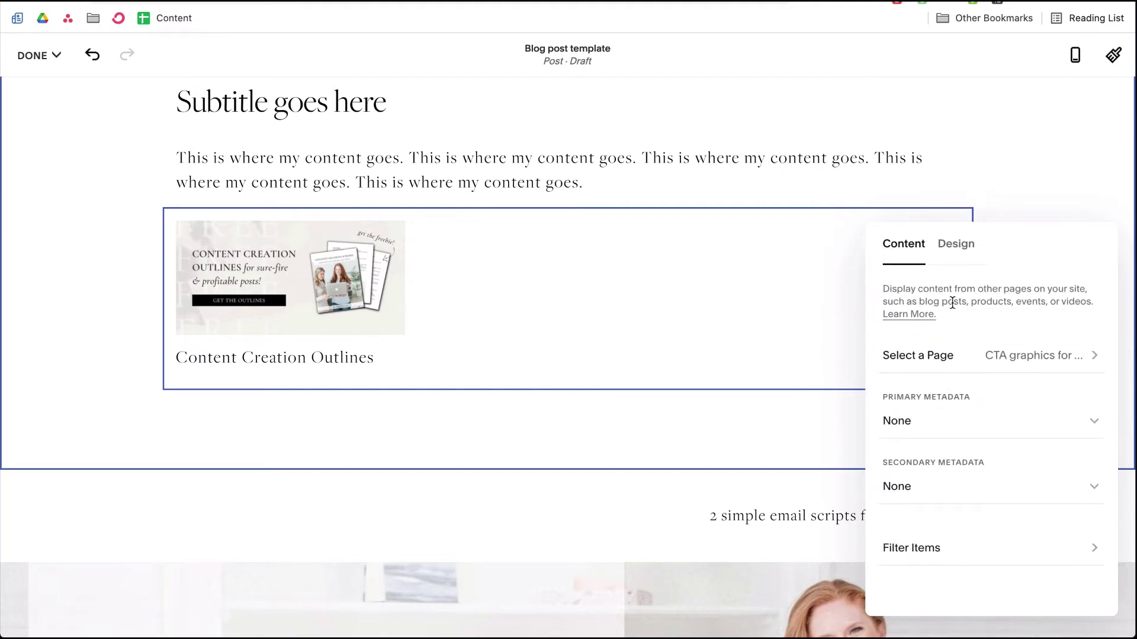
pyautogui.click(959, 249)
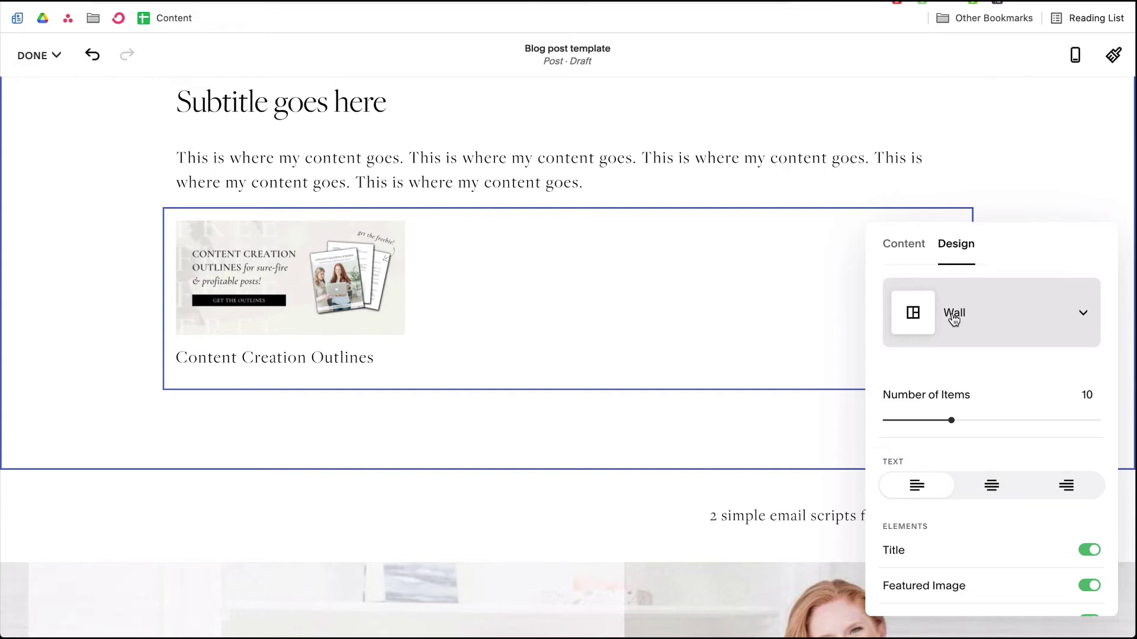
# - Limit the Summary block to 1 item and turn off its Title and Excerpt
pyautogui.moveTo(951, 420); pyautogui.dragTo(884, 420)
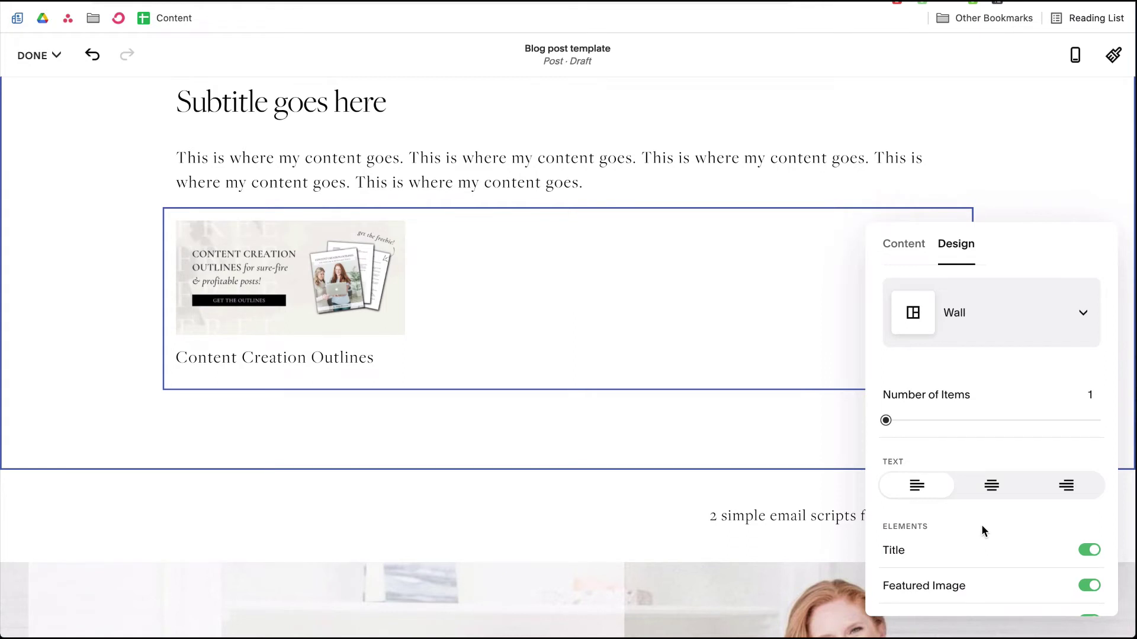
pyautogui.scroll(-5, 981, 525)
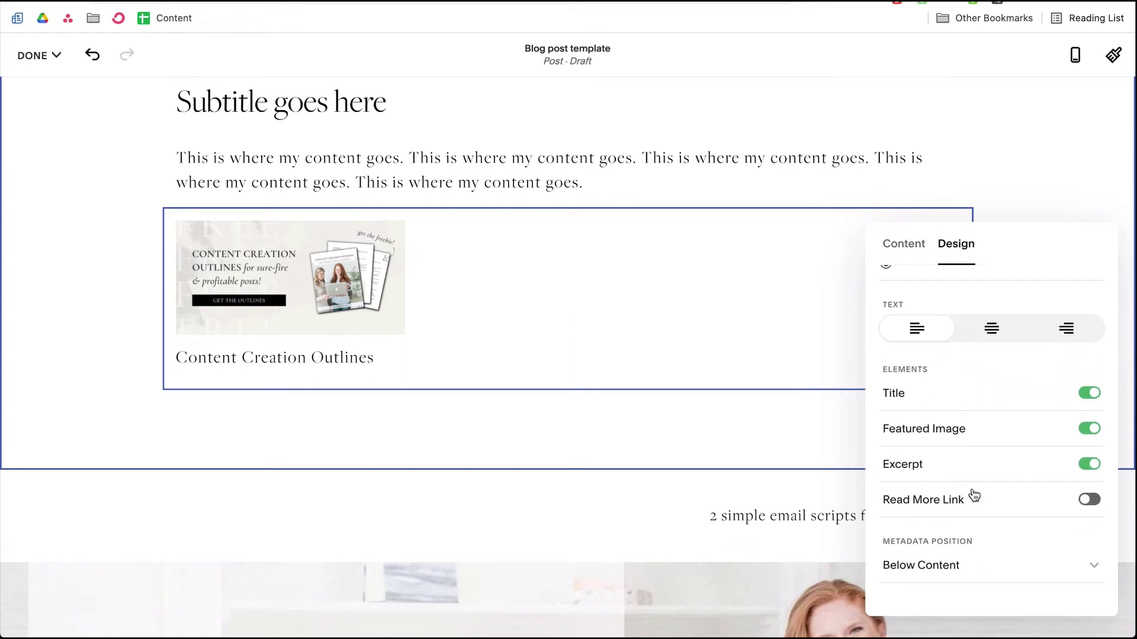
pyautogui.click(1087, 393)
pyautogui.click(1086, 463)
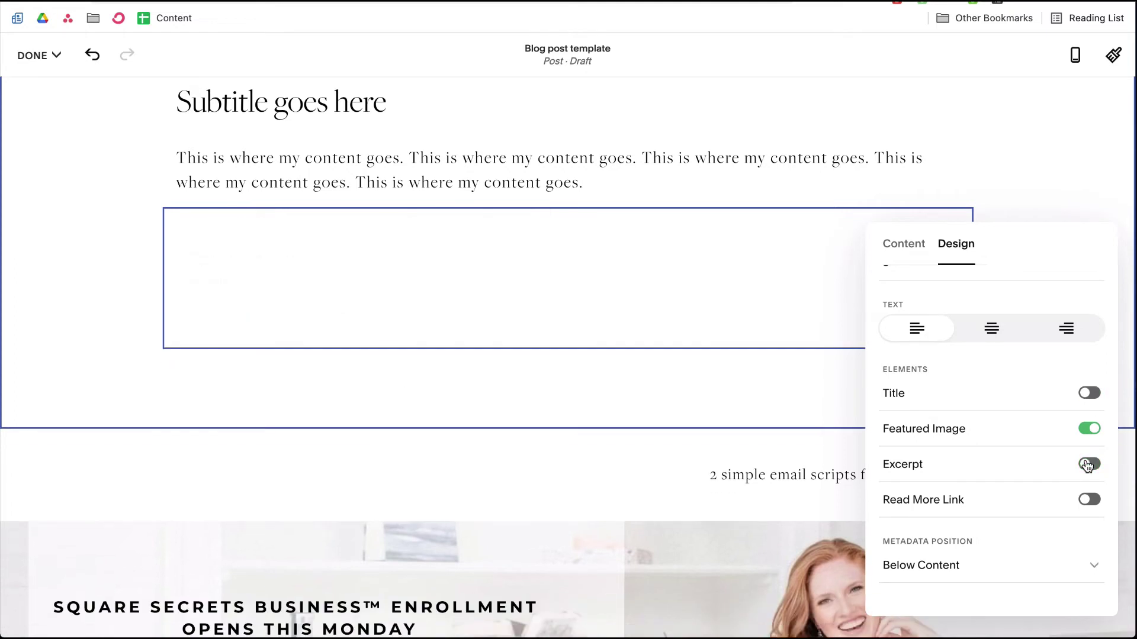
# - Widen the Summary block's column width to 600 px so the graphic shows large
pyautogui.scroll(-2, 1007, 490)
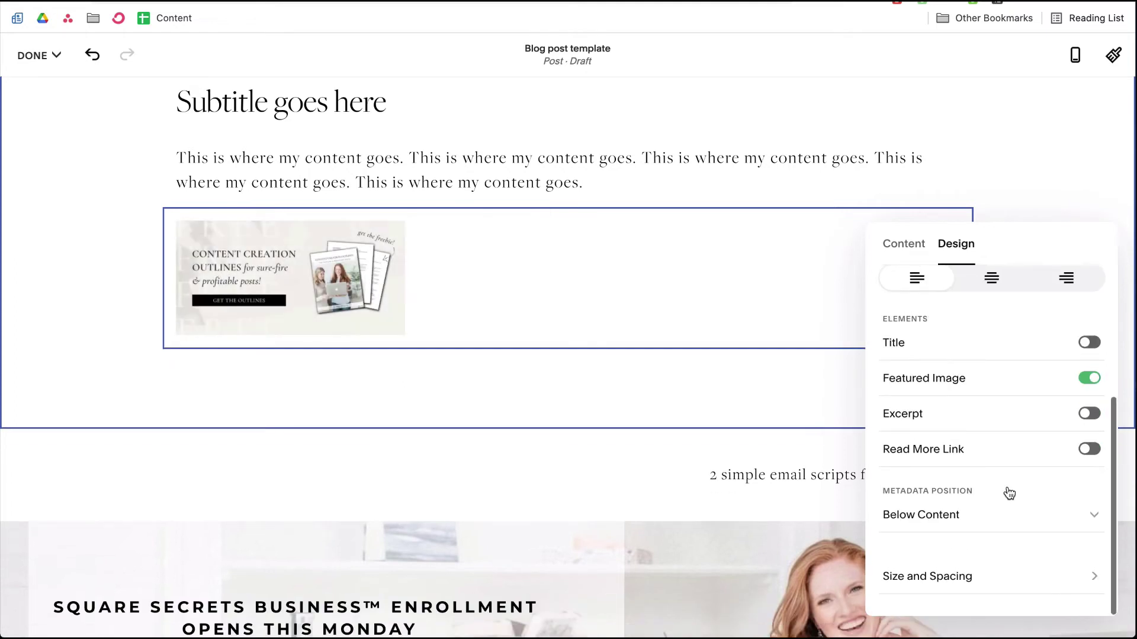
pyautogui.click(979, 583)
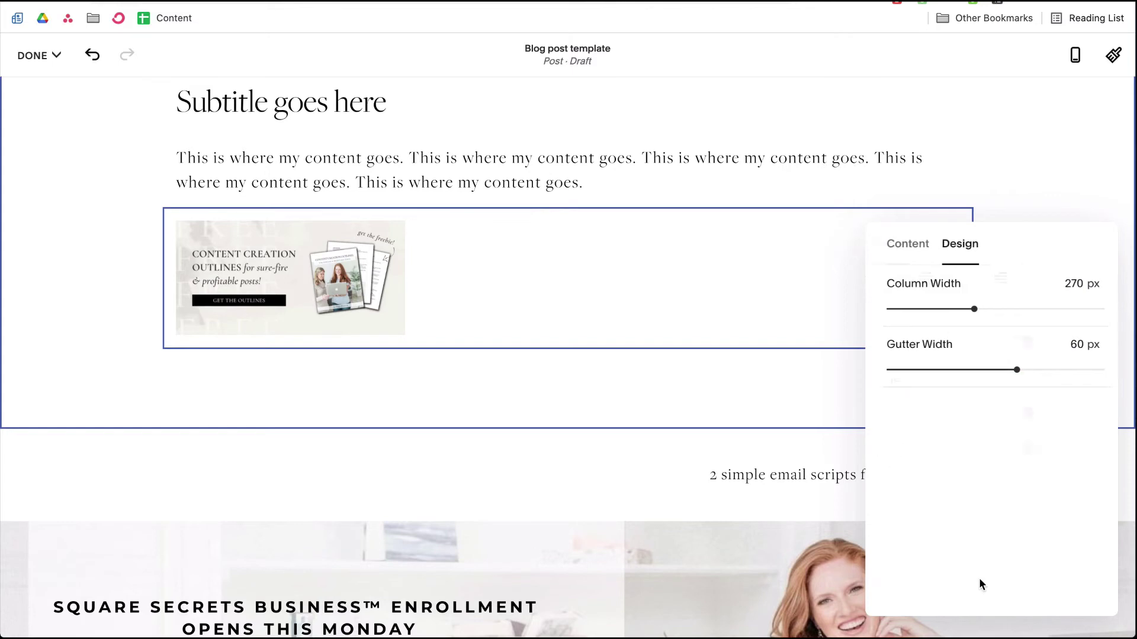
pyautogui.moveTo(970, 309); pyautogui.dragTo(1096, 308)
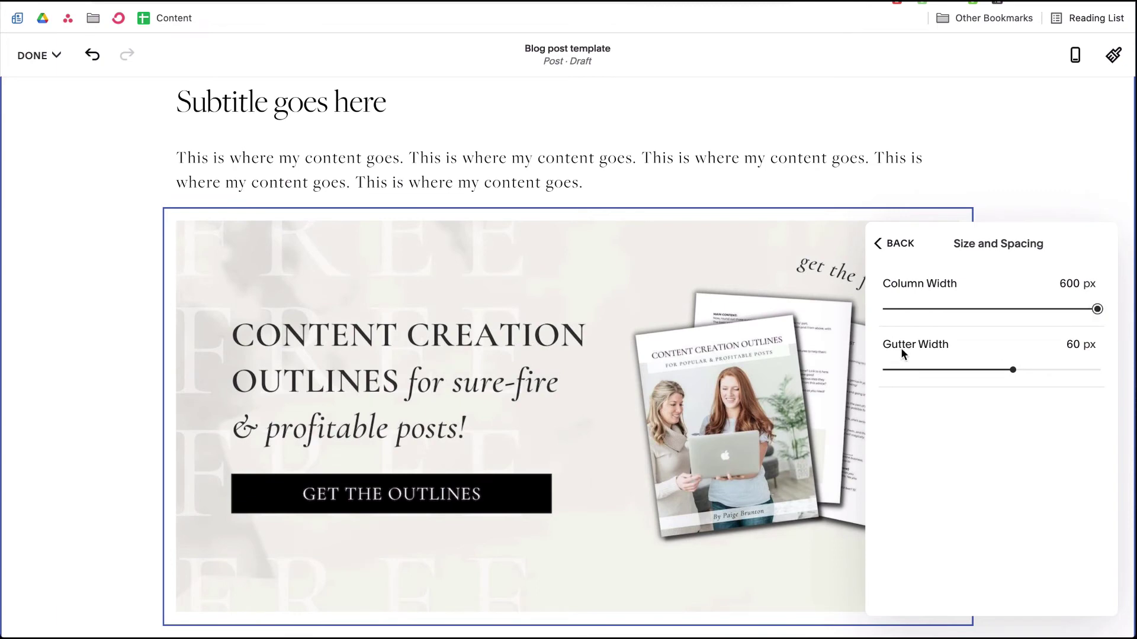
pyautogui.click(891, 244)
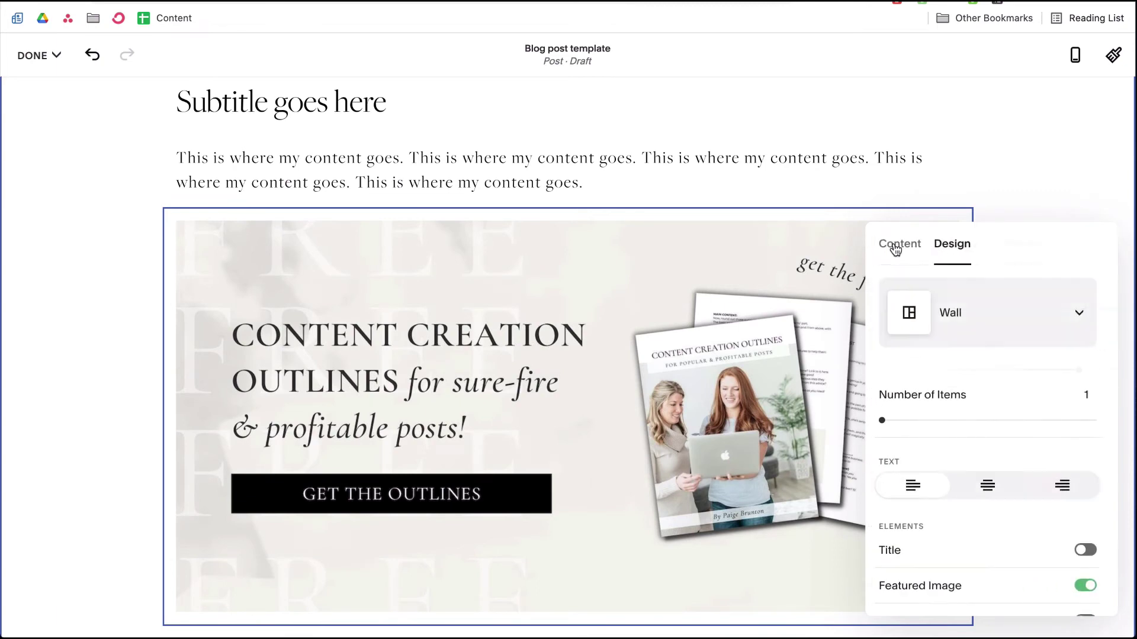
pyautogui.scroll(-4, 982, 388)
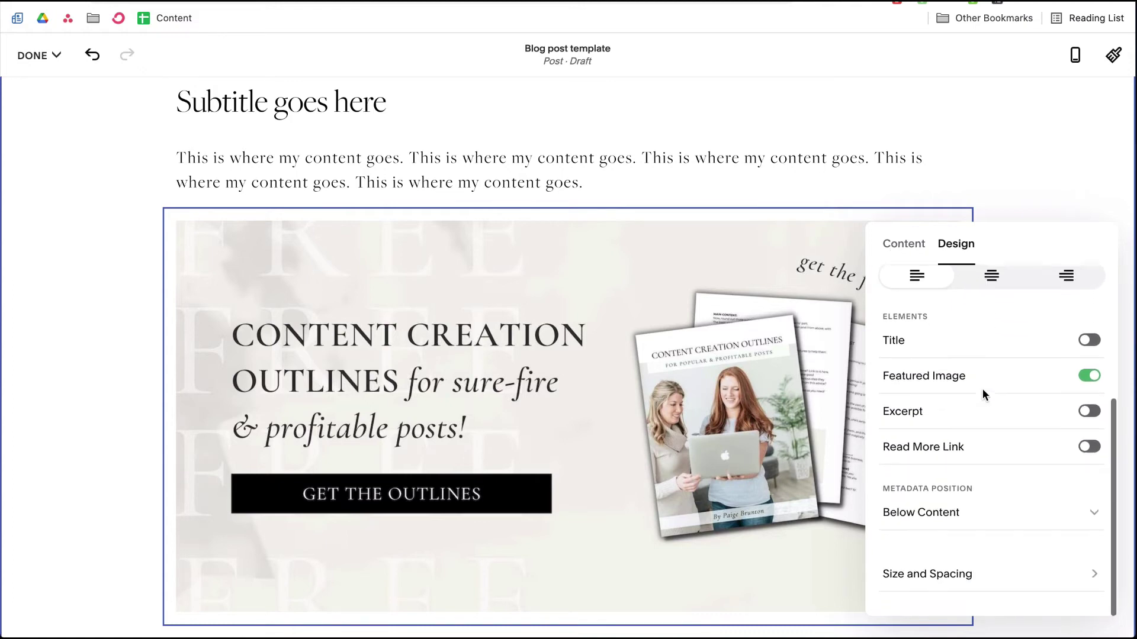
pyautogui.click(1031, 182)
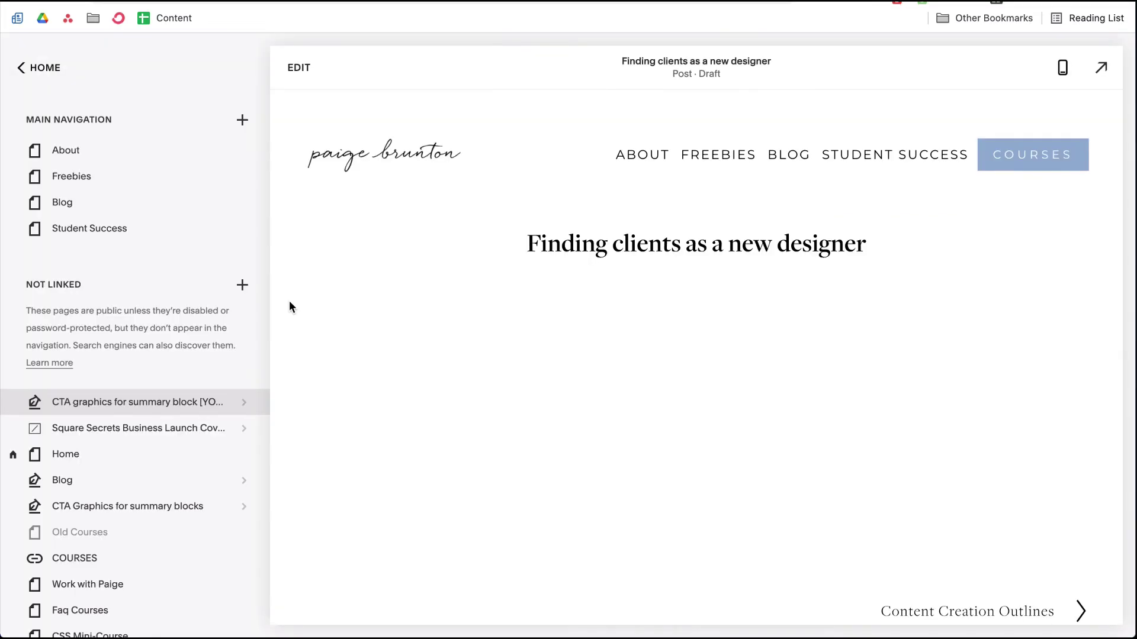
# - Tag the 'Finding clients as a new designer' CTA post with Freebie #1
pyautogui.click(131, 403)
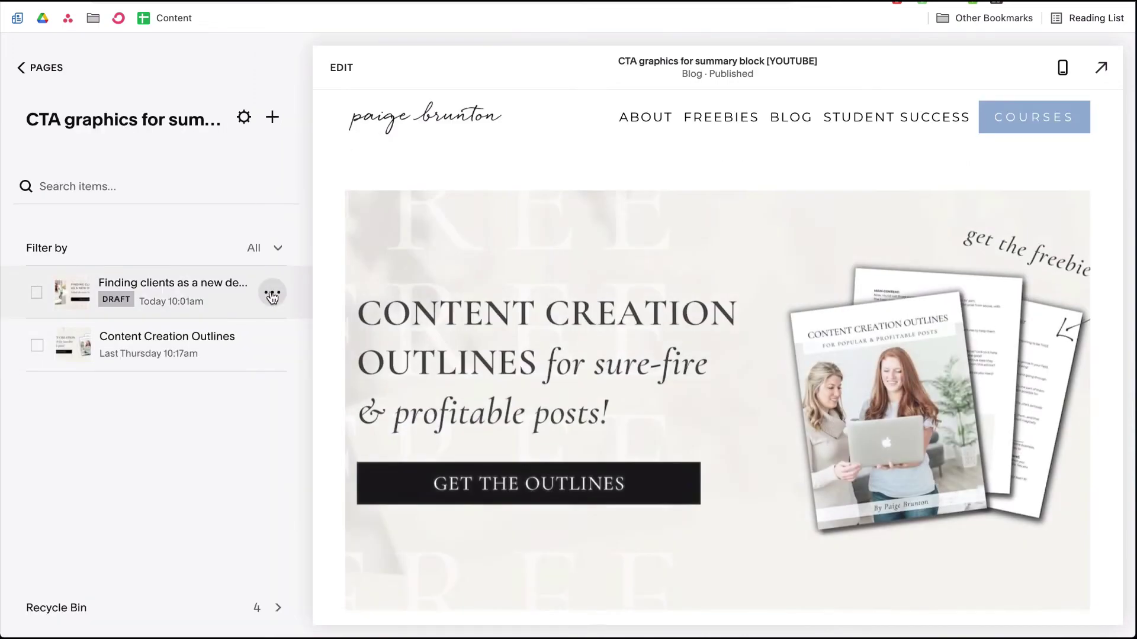
pyautogui.click(272, 294)
pyautogui.click(267, 328)
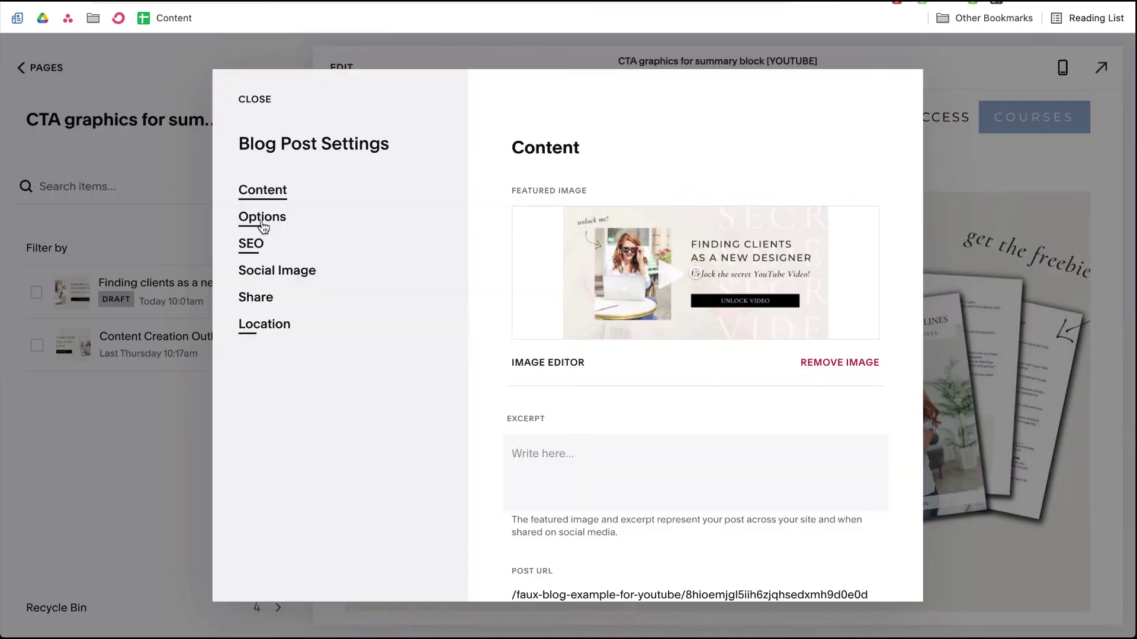
pyautogui.click(272, 219)
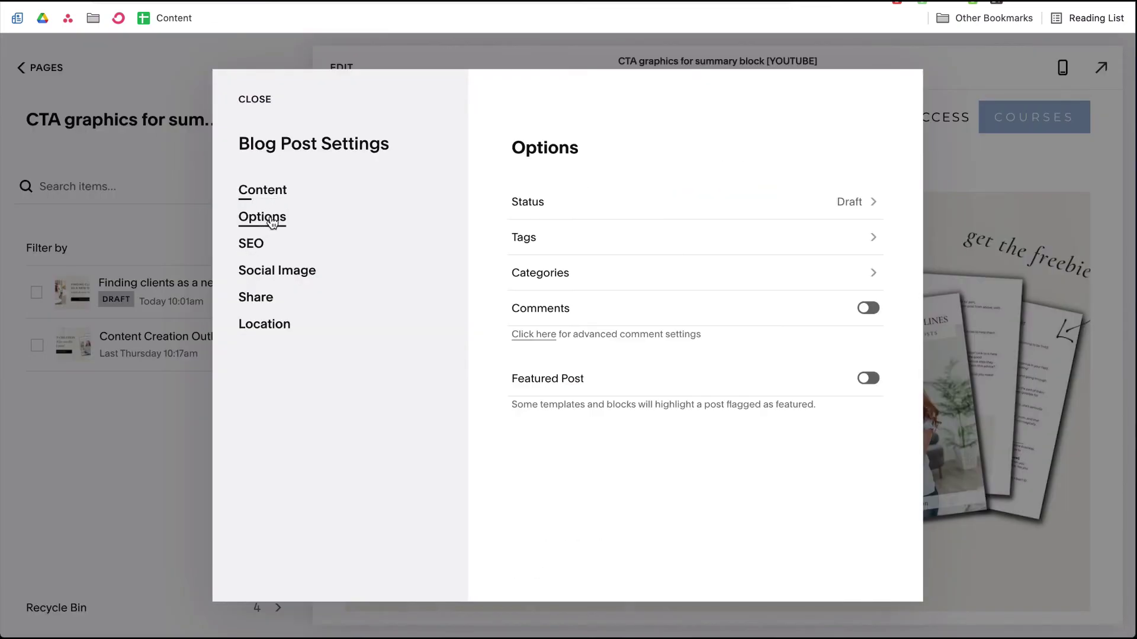
pyautogui.click(520, 240)
pyautogui.write('F')
pyautogui.press('Return')
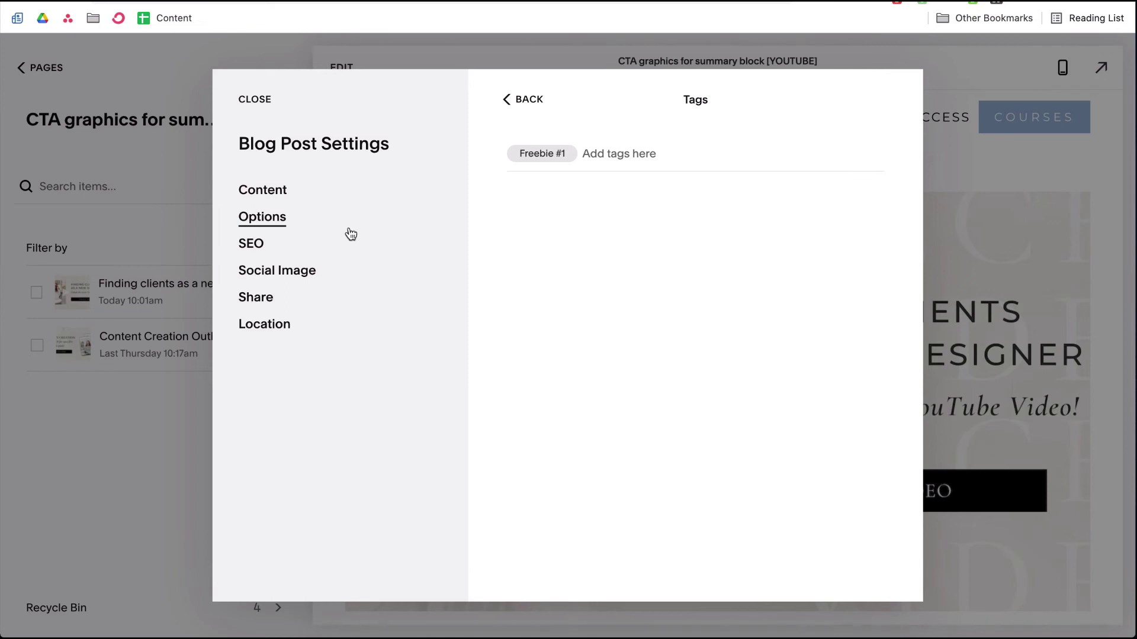
# - Start editing the Finding clients post's source URL in its content settings
pyautogui.click(261, 195)
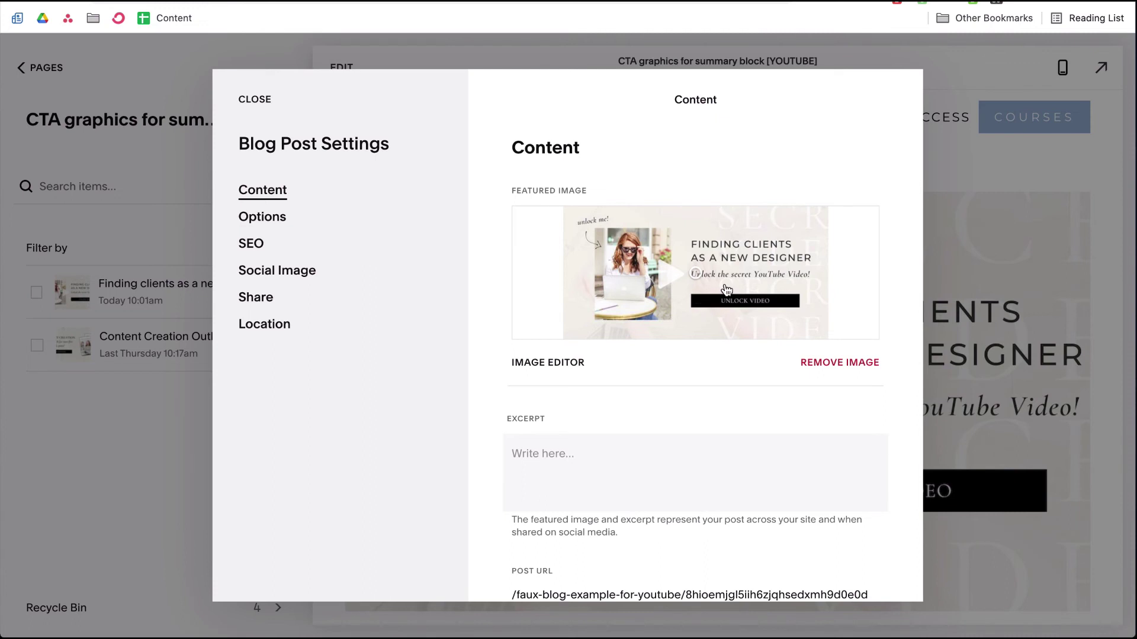
pyautogui.scroll(-6, 689, 299)
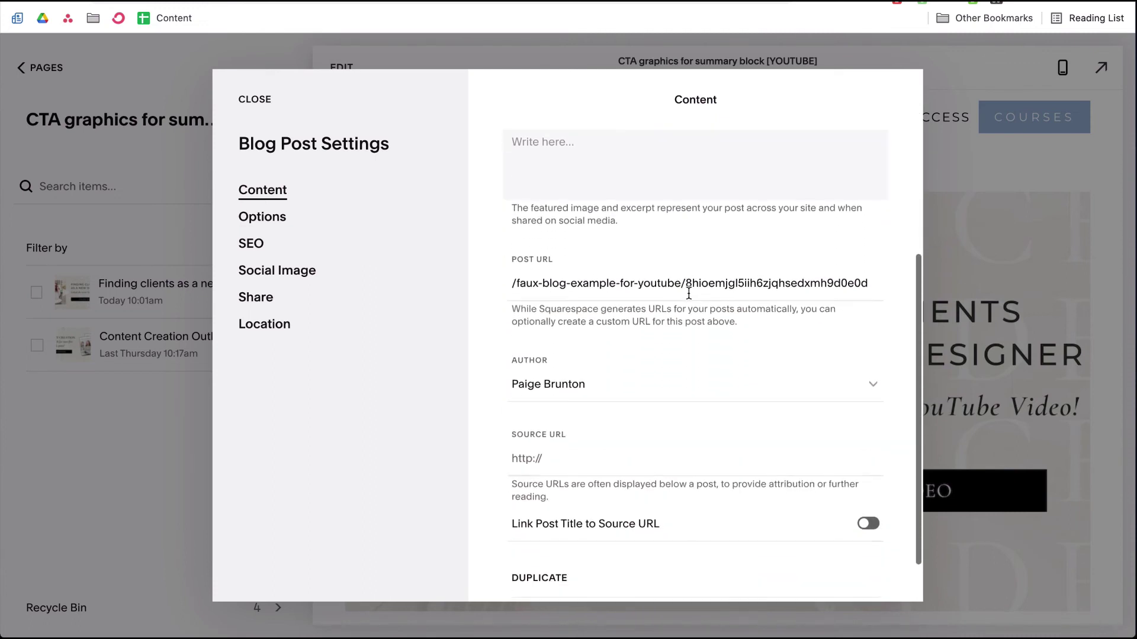
pyautogui.click(525, 398)
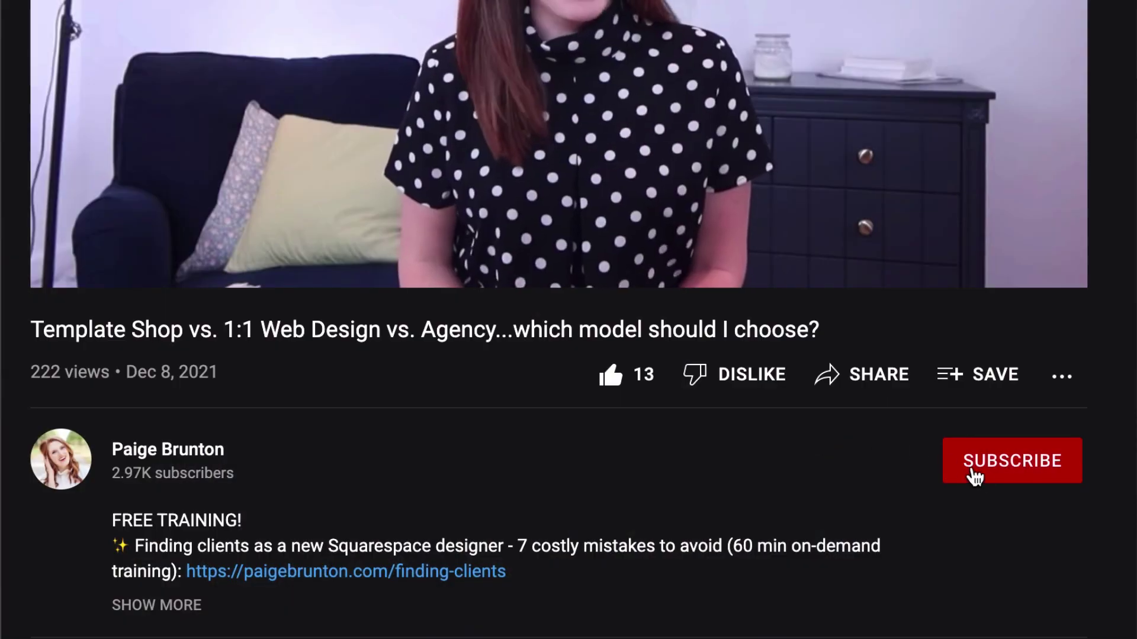
# - Subscribe to the YouTube channel and set its upload notifications to All
pyautogui.click(1002, 471)
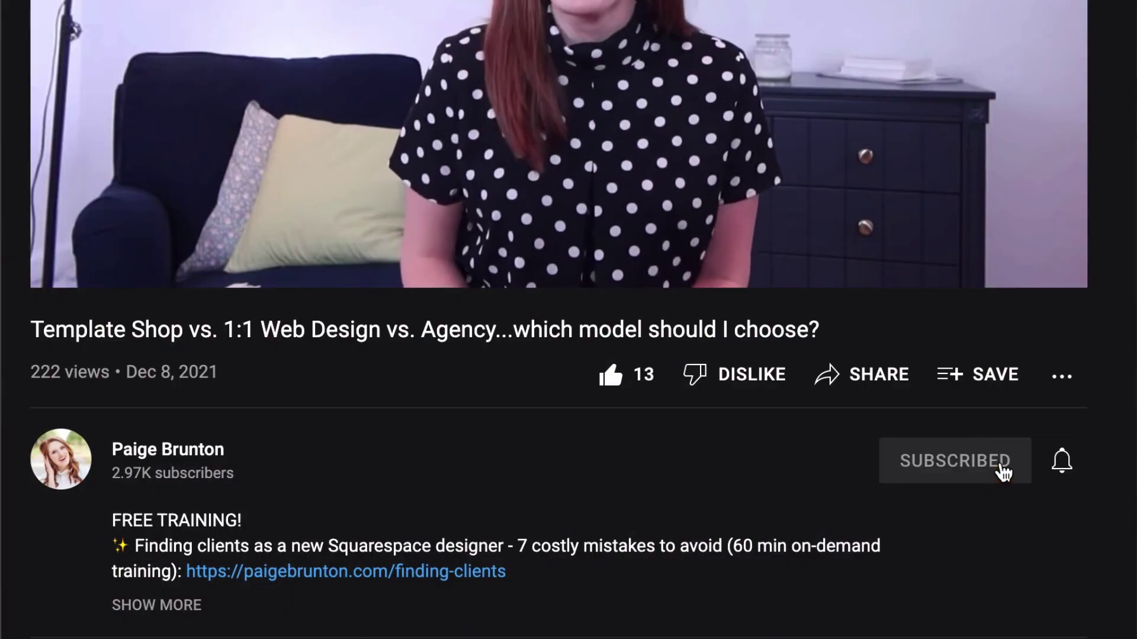
pyautogui.click(1062, 462)
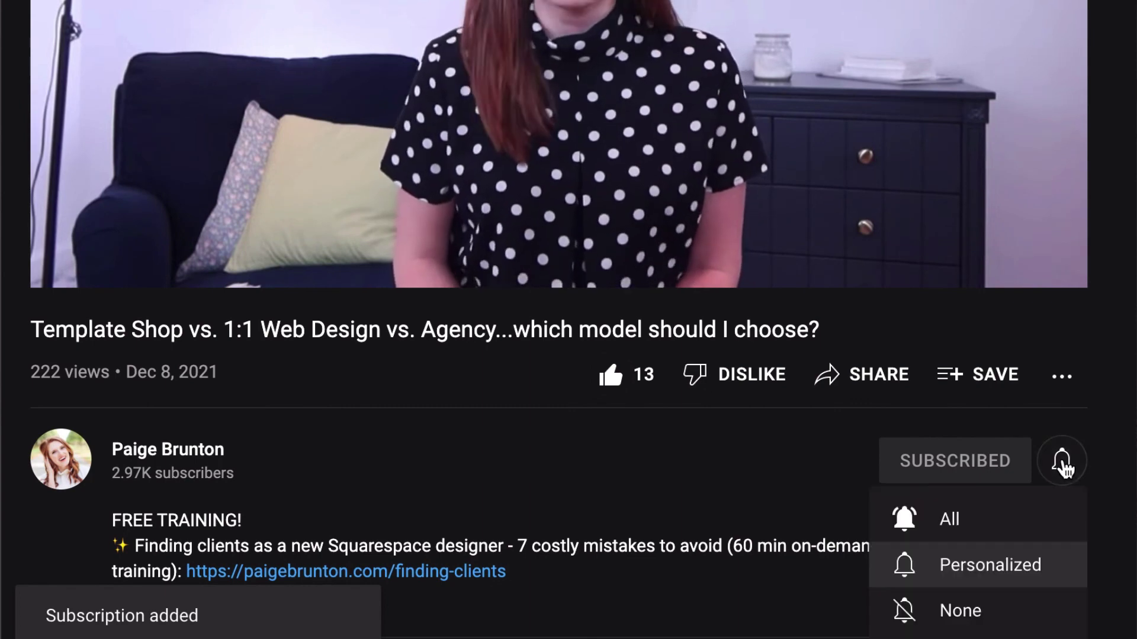
pyautogui.click(952, 523)
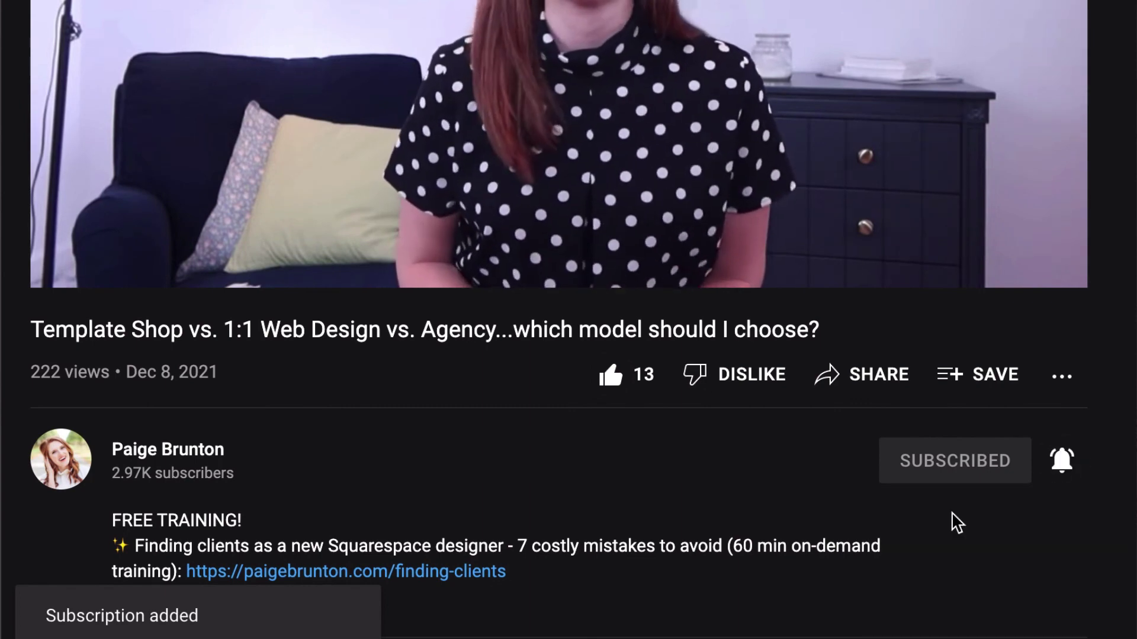